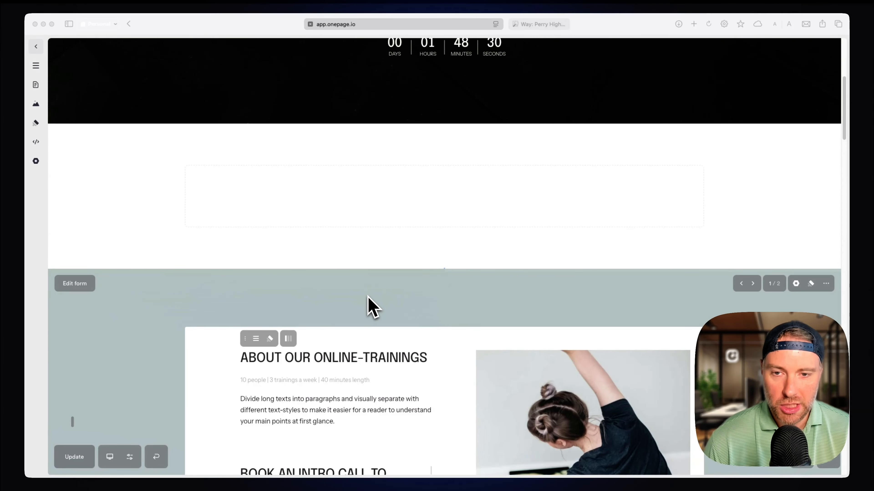
Add a Map element to the empty section below the countdown timer.
scroll(369, 307, up, 3)
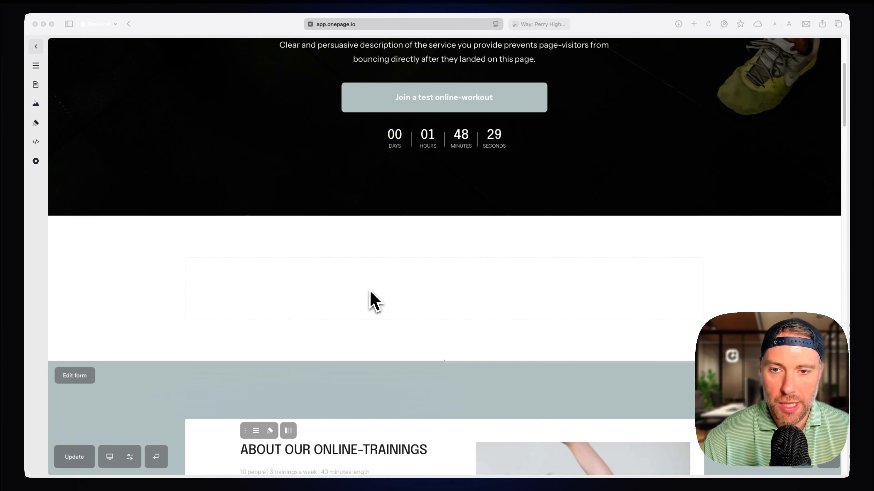
click(441, 290)
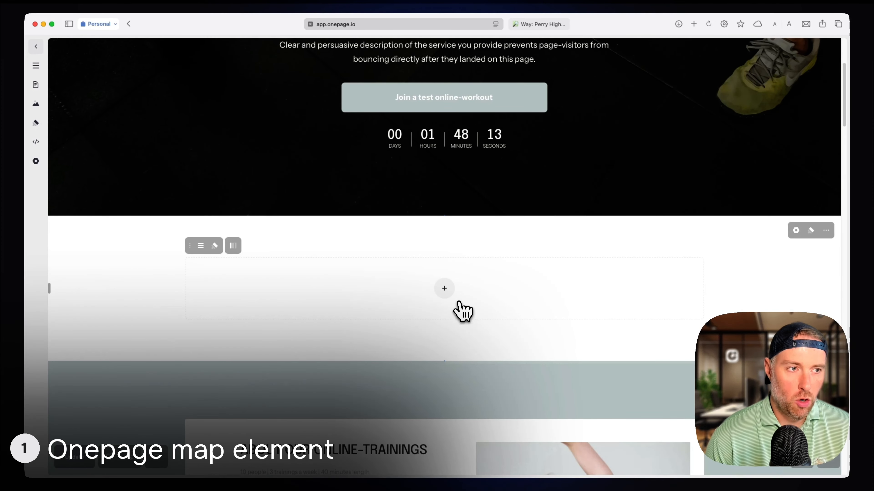
click(446, 291)
text(map)
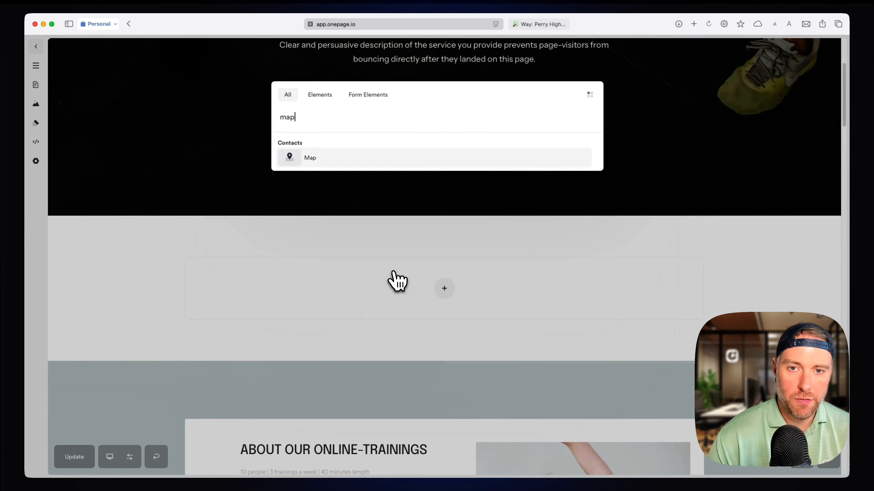
click(324, 159)
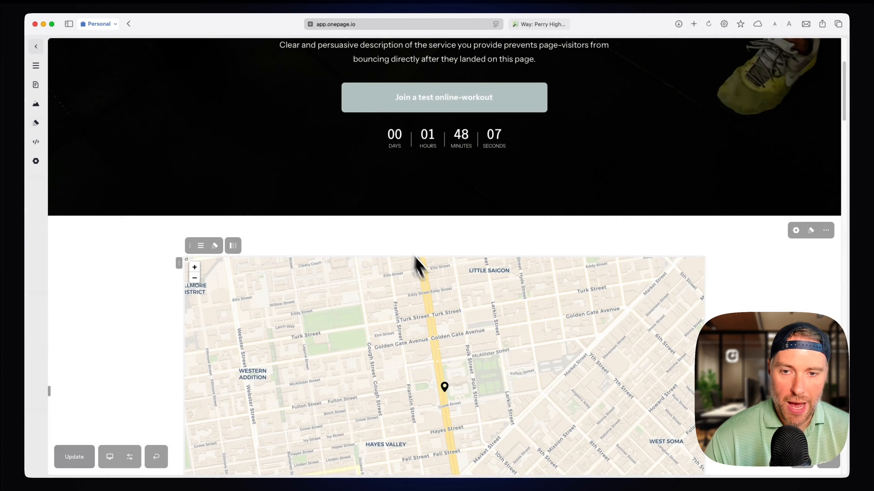
scroll(387, 256, down, 4)
scroll(384, 258, up, 3)
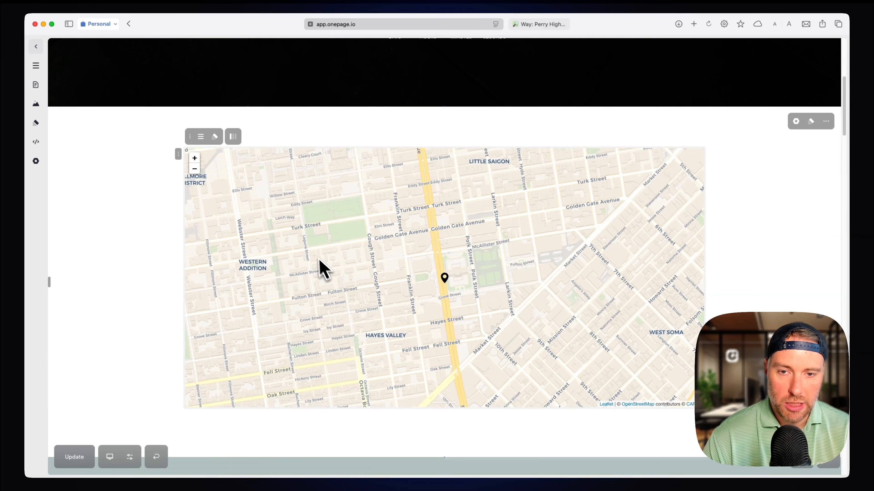
Set the map's zoom to 15 and preview the Light and Dark themes before restoring the Default theme.
click(314, 253)
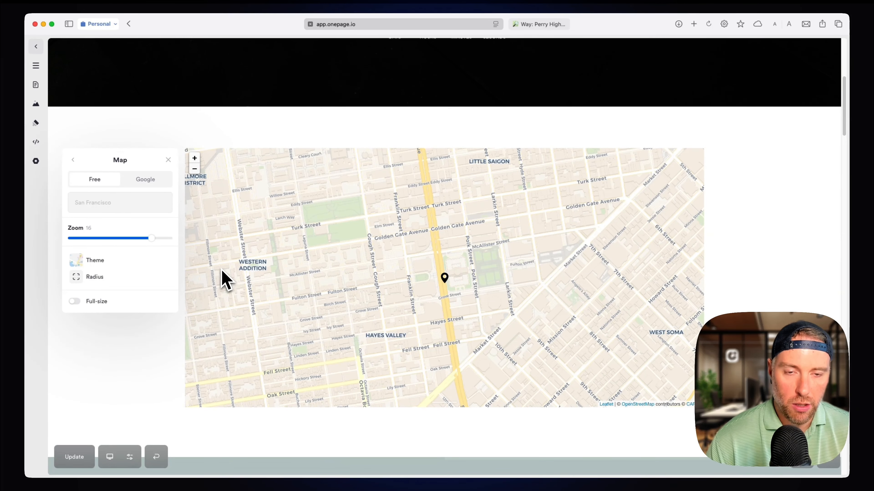
mouse_move(151, 238)
mouse_down()
mouse_move(103, 246)
mouse_move(147, 245)
mouse_up()
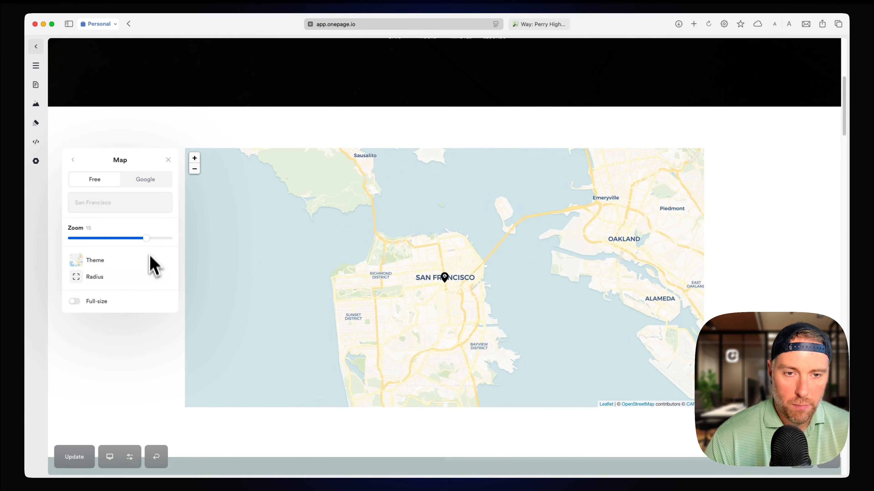
click(105, 263)
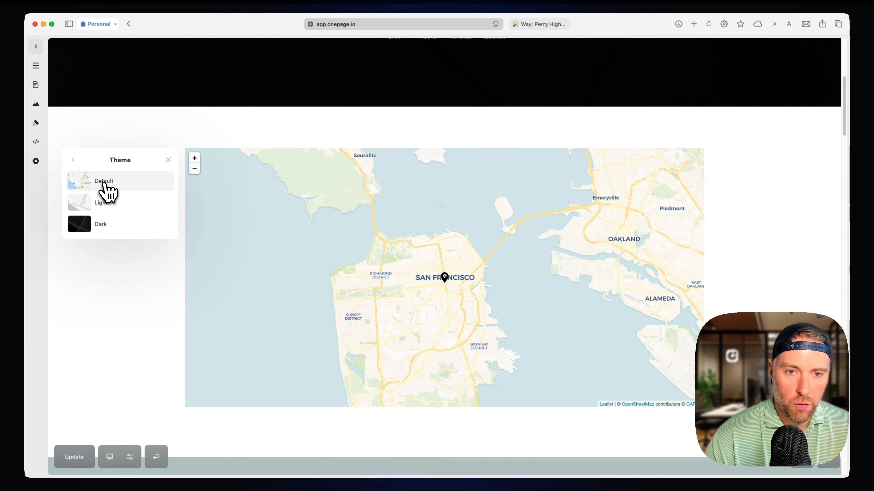
click(108, 209)
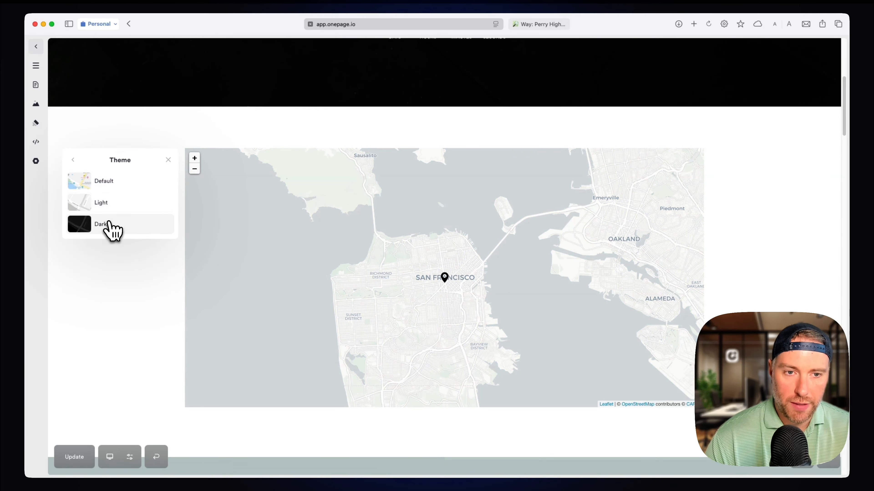
click(105, 224)
click(104, 188)
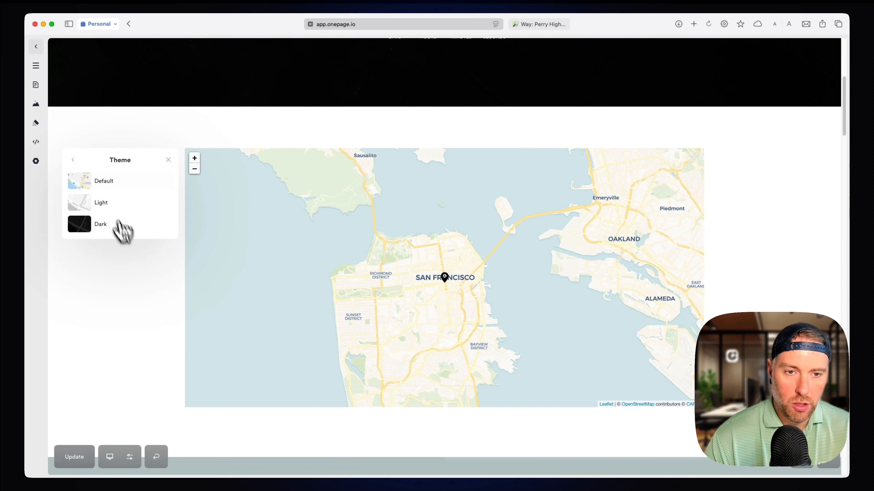
click(73, 160)
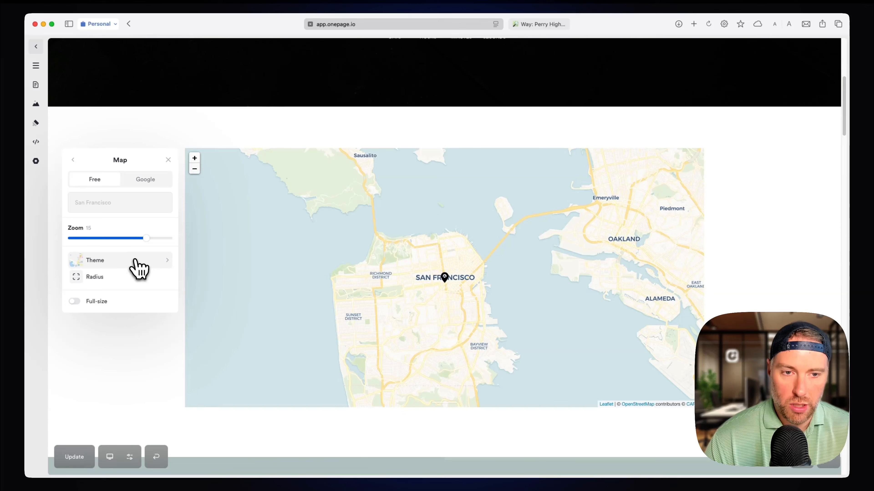
View the map's corner radius options and turn on its full-size display.
click(110, 282)
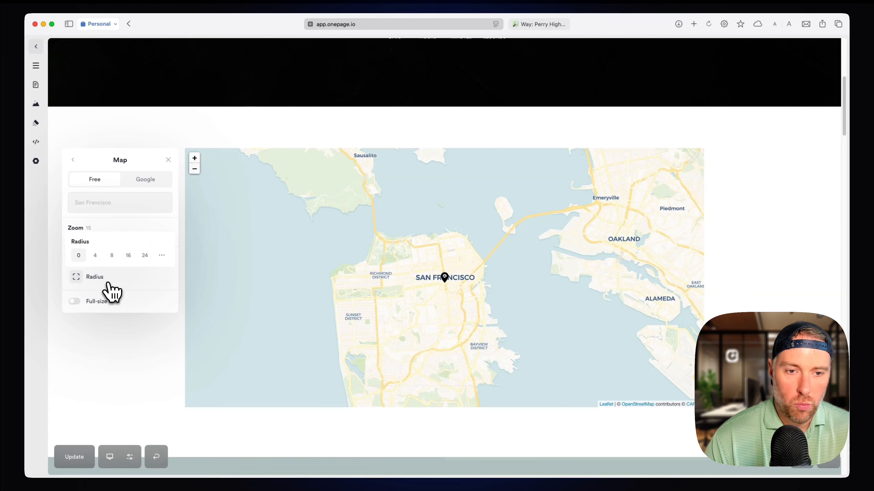
click(98, 304)
click(79, 303)
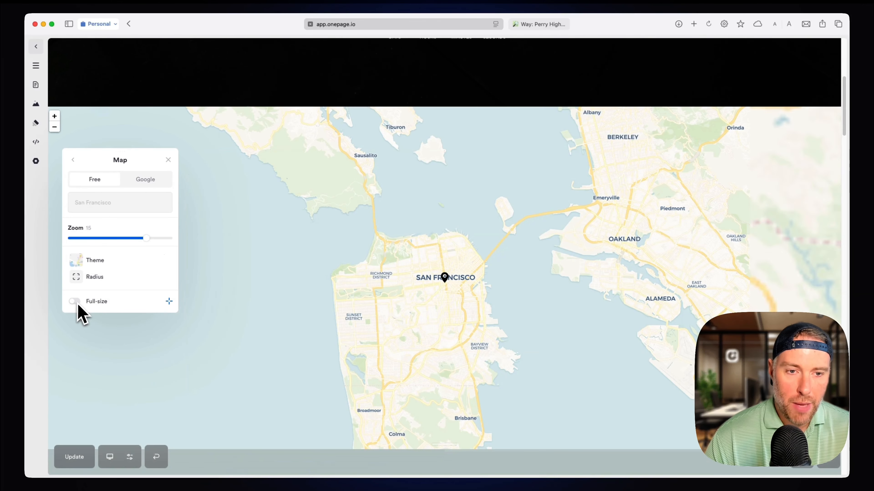
click(81, 304)
click(81, 304)
click(82, 304)
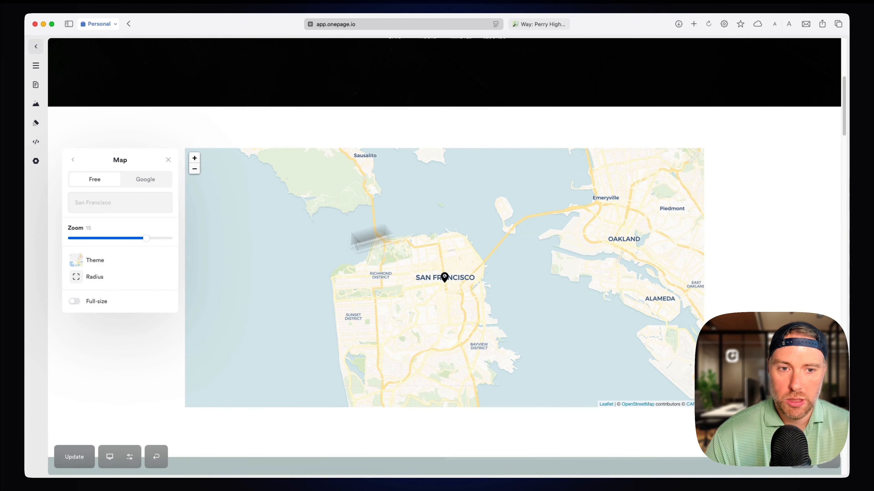
click(75, 303)
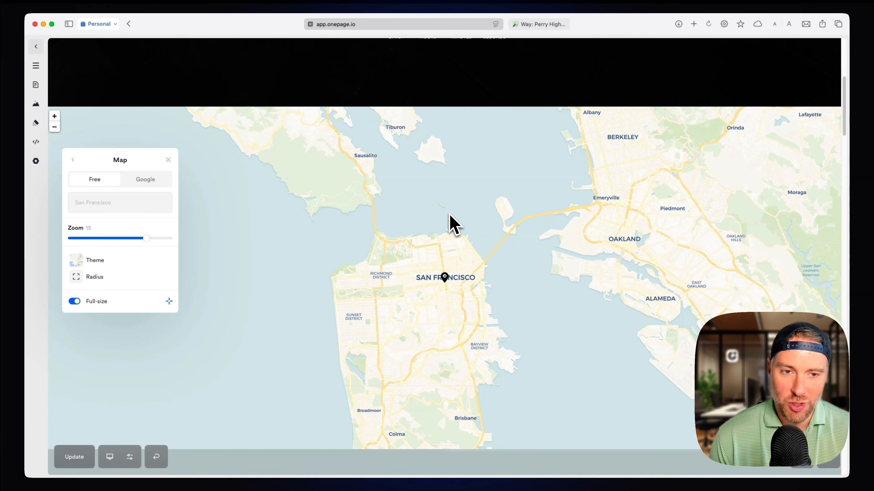
Search the map's location field for "OP HQ".
click(142, 205)
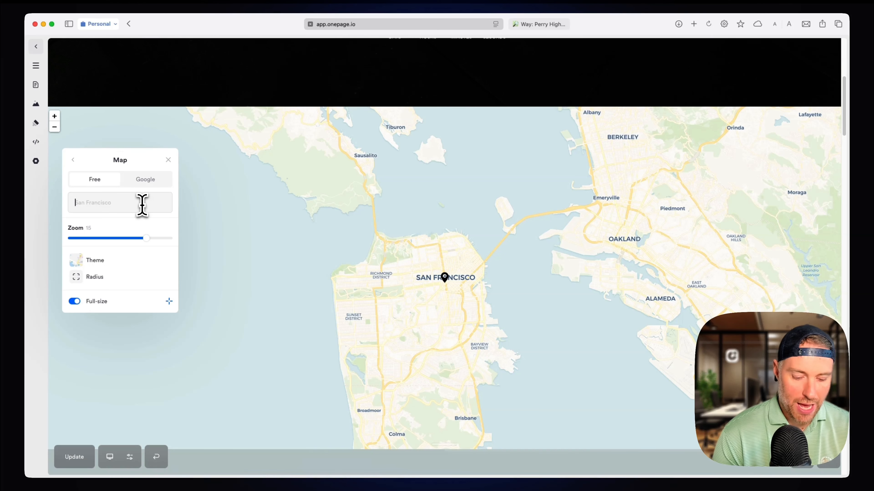
text(OP HQ)
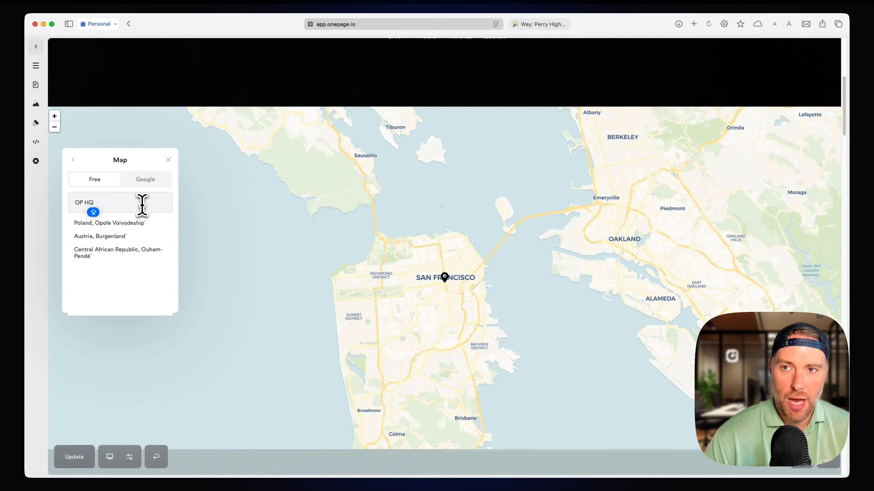
Switch to OpenStreetMap and add a Cafe point named "OP HQ" on the building just southeast of MakerThrive.
click(550, 25)
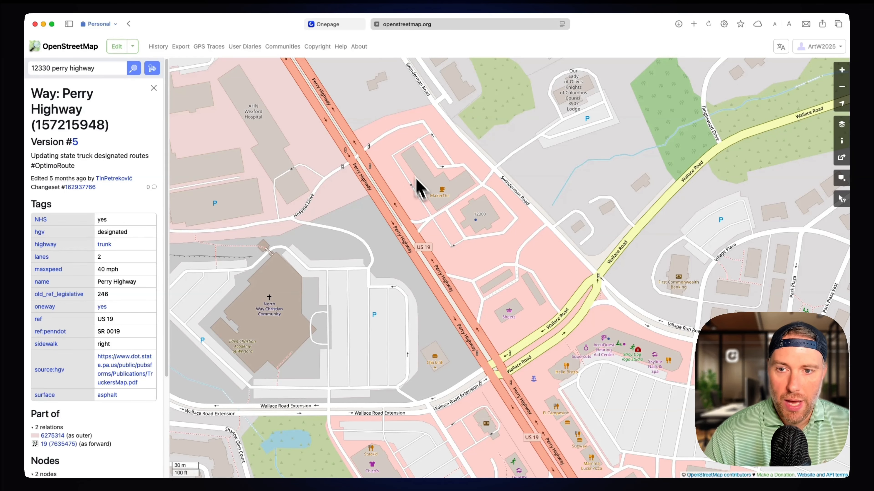
click(117, 46)
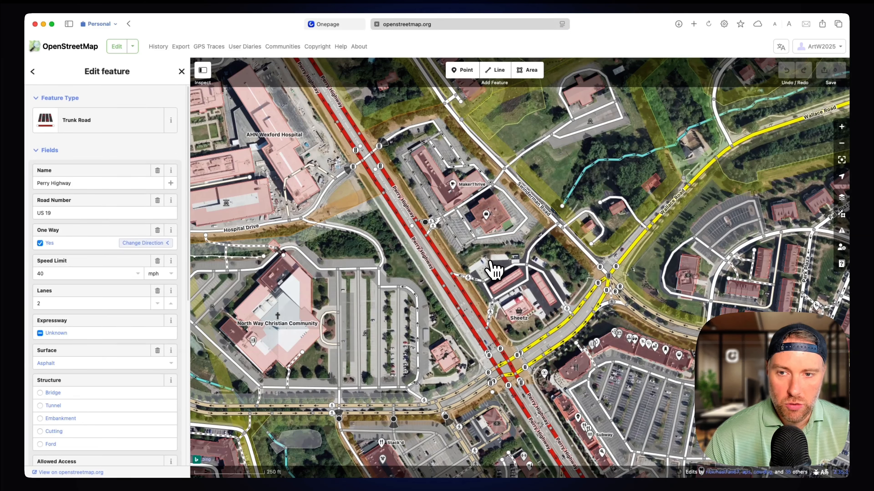
click(460, 78)
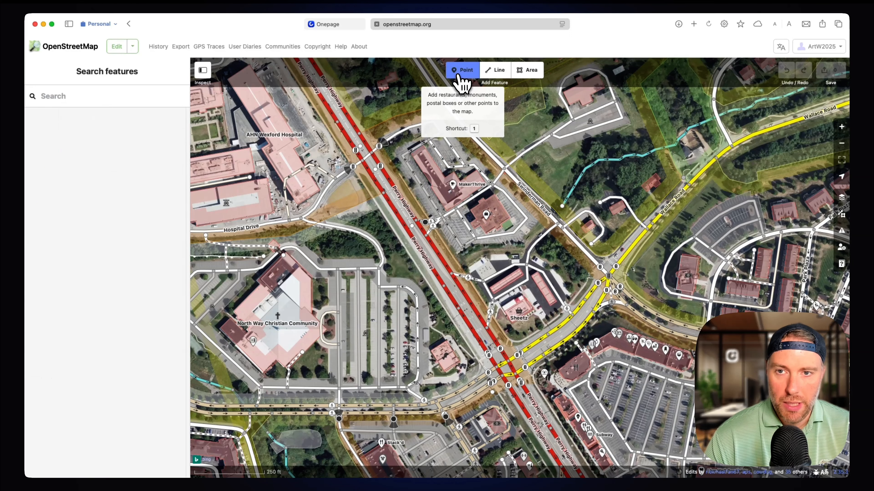
click(496, 212)
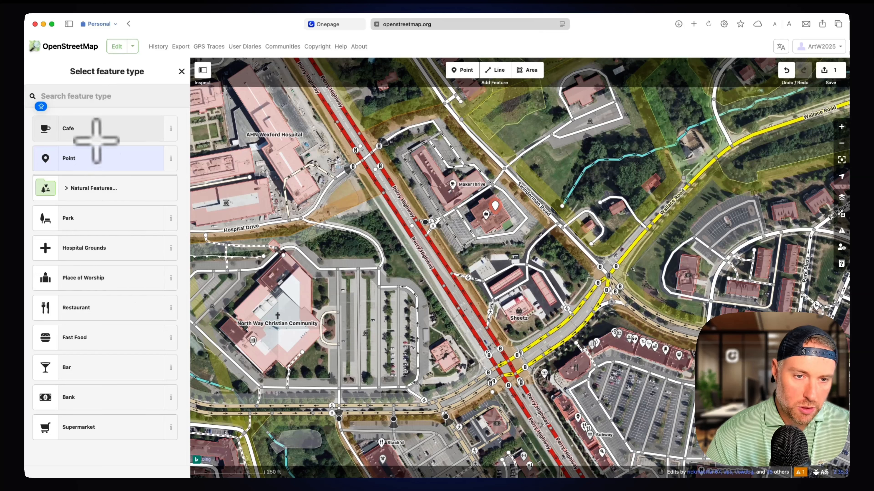
click(85, 140)
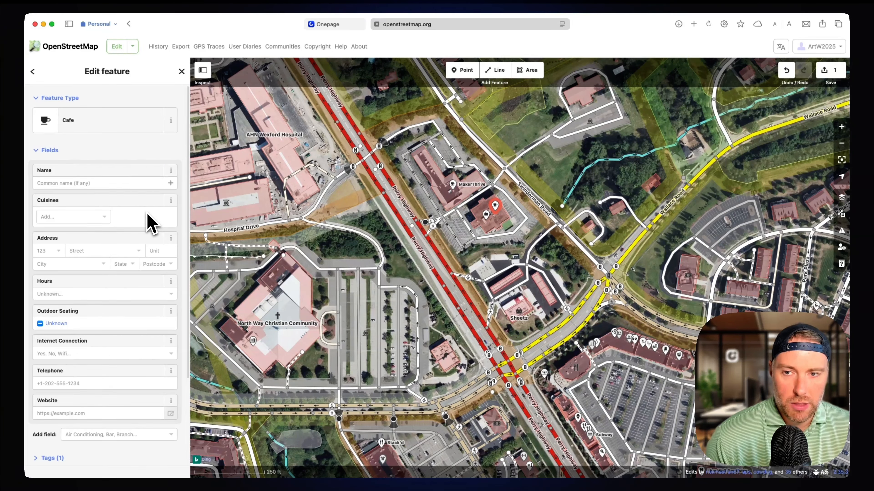
click(107, 183)
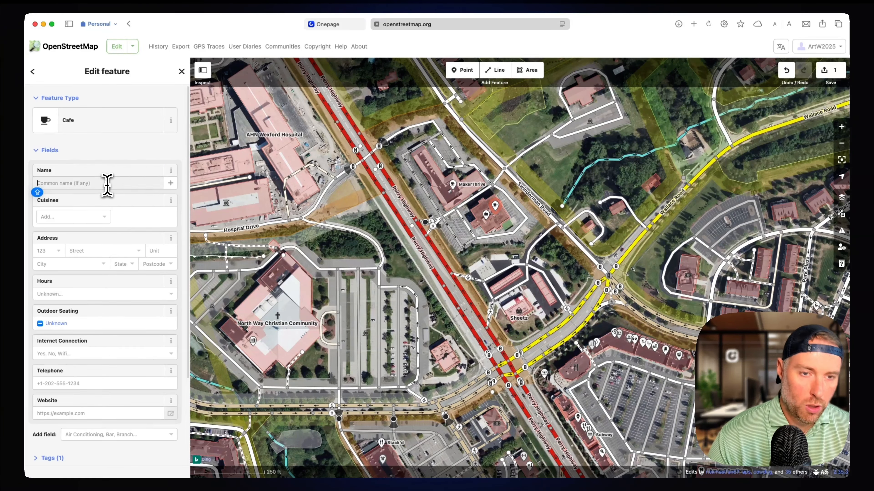
text(OP HQ)
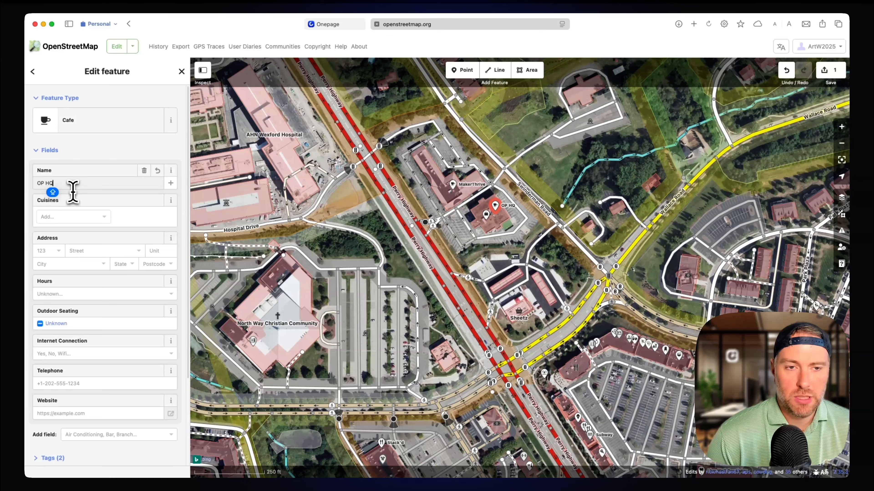
Upload the new point to OpenStreetMap with the changeset comment "one page HQ".
click(827, 73)
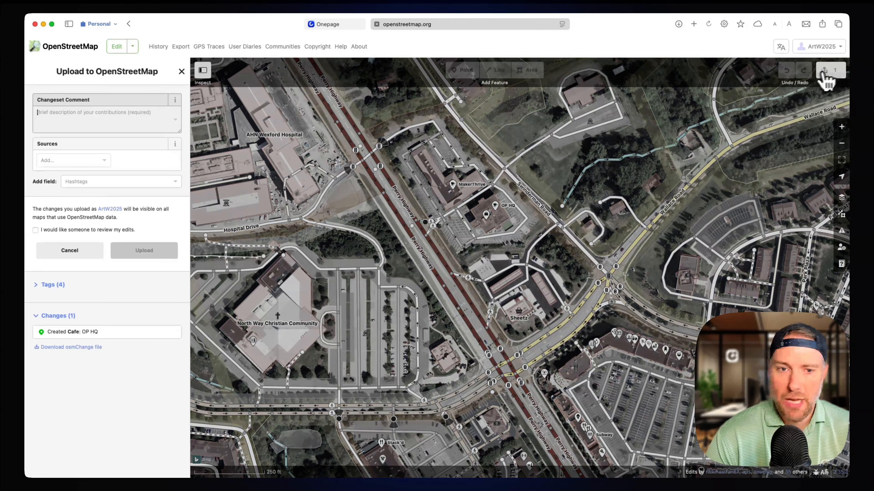
click(78, 113)
text(one pa)
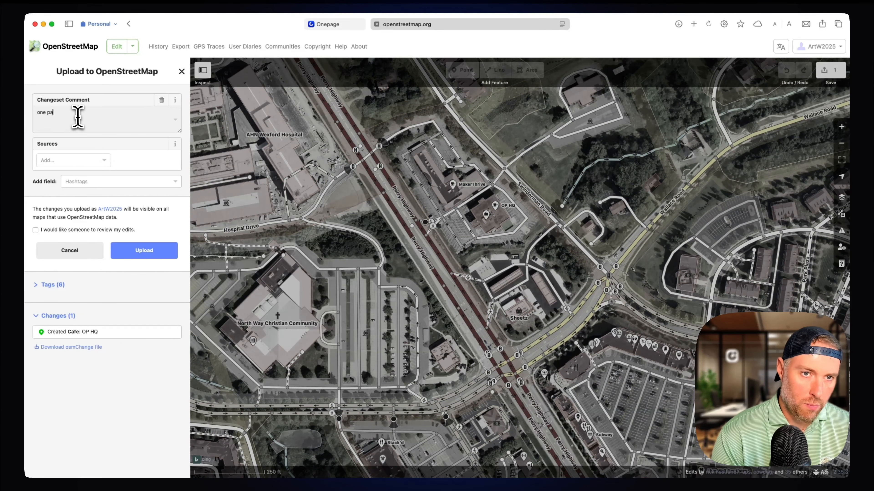
text(ge HQ)
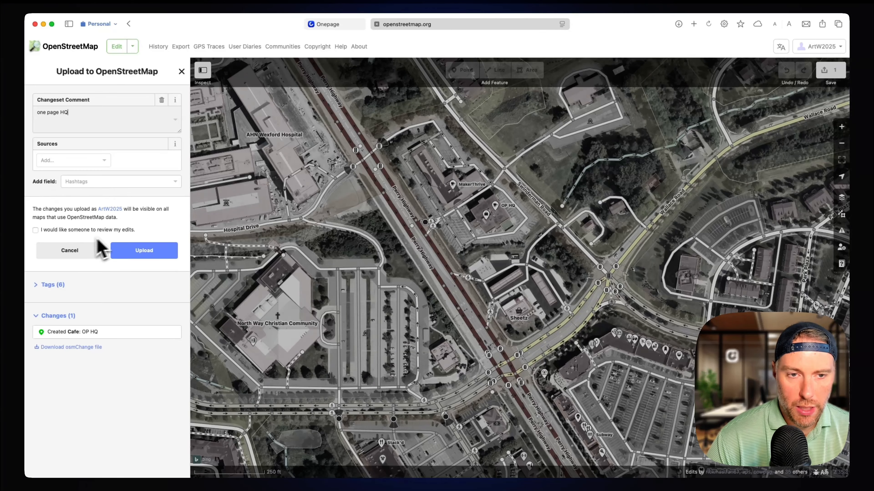
click(146, 253)
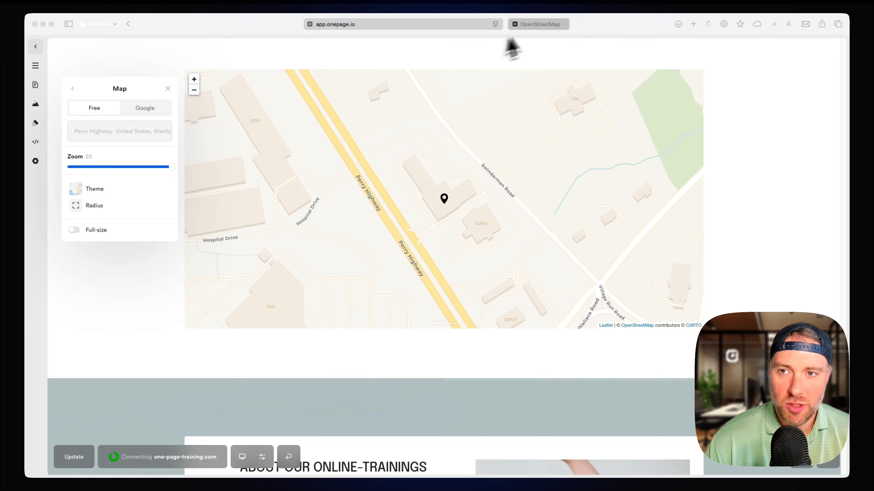
Return to Onepage and set the map's location by searching for "MAKERTHRIVE" and choosing the Perry Highway, Wexford result.
click(538, 24)
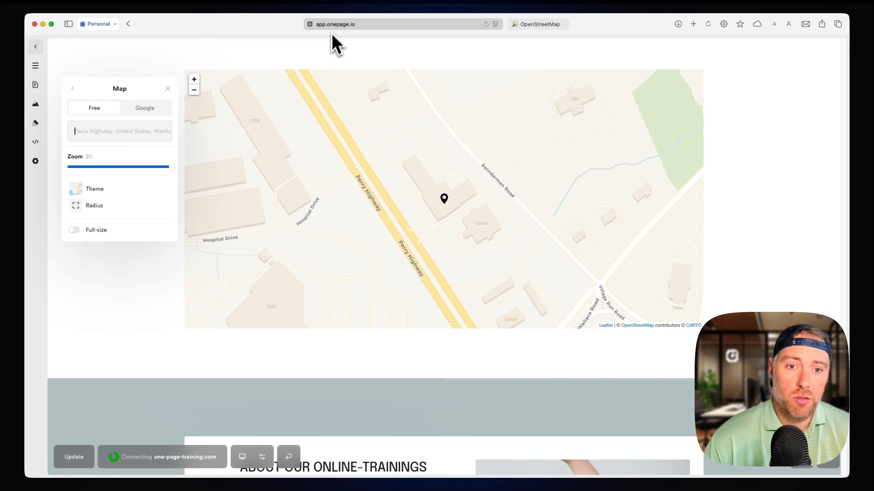
click(330, 25)
text(MAK)
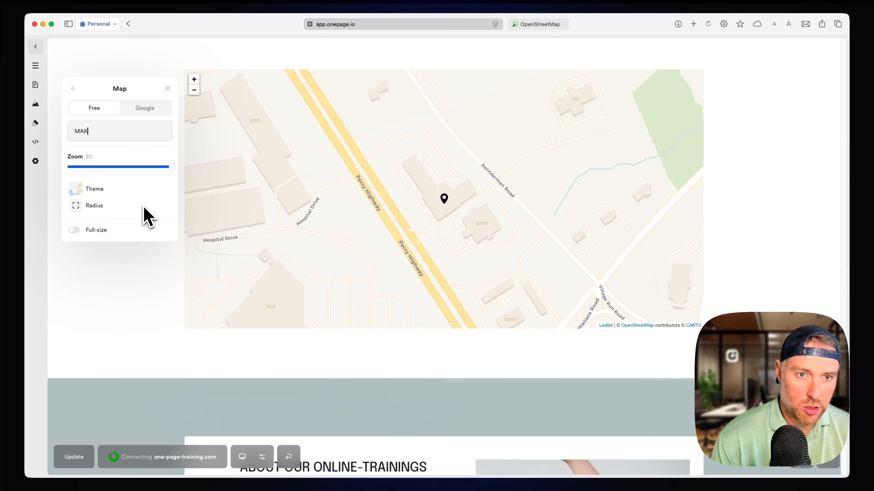
text(ERTHRIVE)
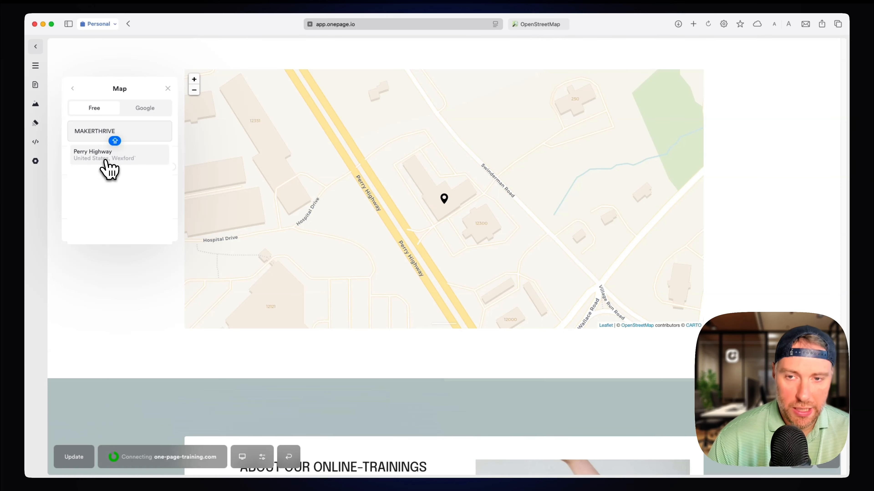
click(102, 159)
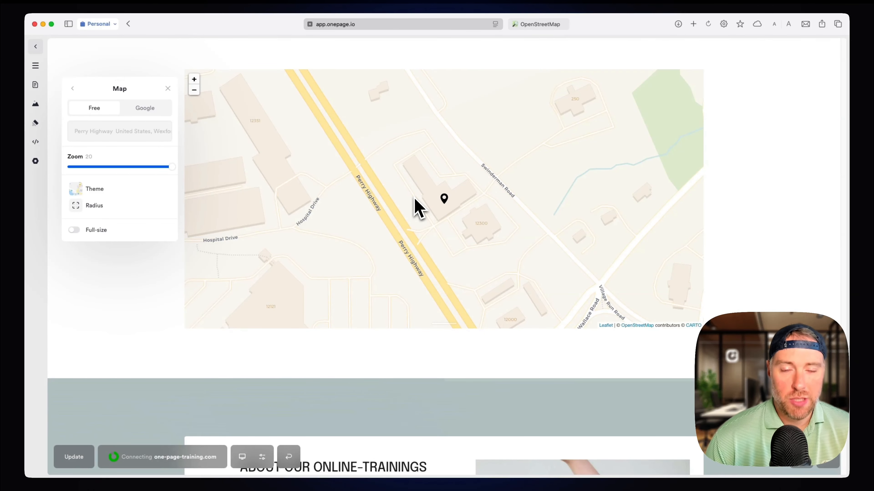
Turn on the map's full-size display and preview the Dark theme before restoring the Default theme.
click(75, 231)
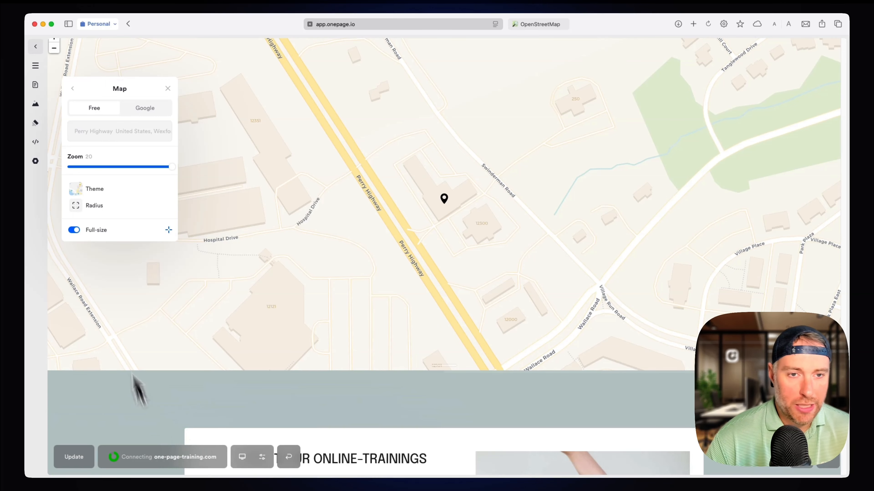
click(103, 190)
click(104, 153)
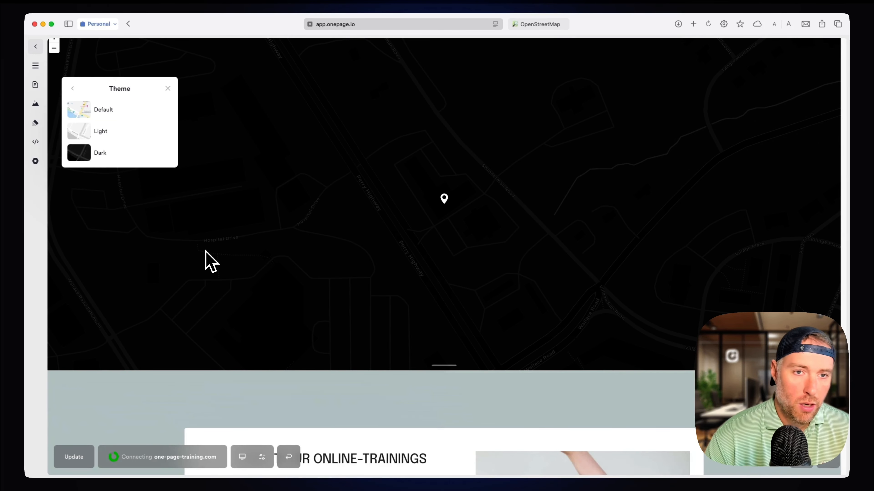
click(116, 119)
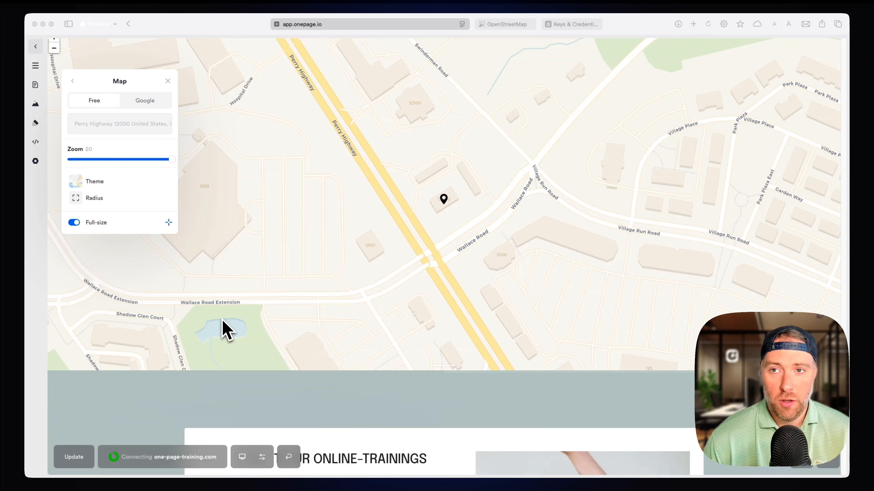
Return from the Google Cloud credentials to Onepage, switch the map's provider to Google, and submit the Google Maps API key.
click(569, 24)
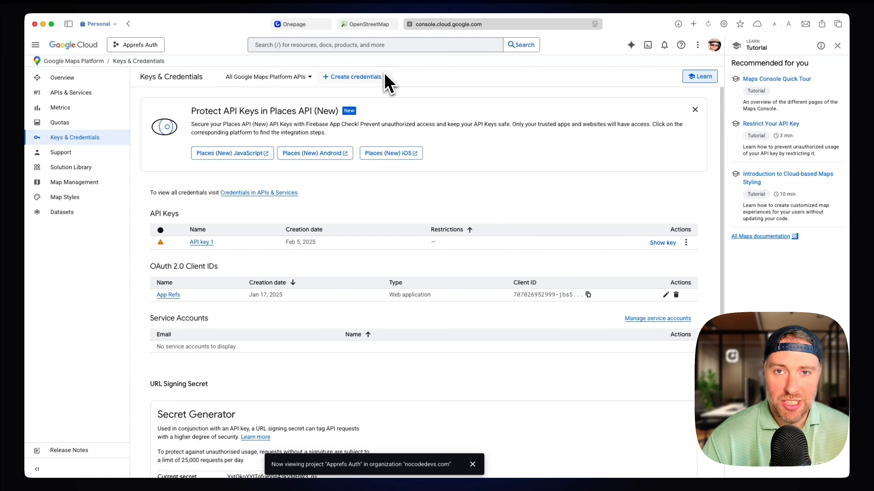
click(303, 24)
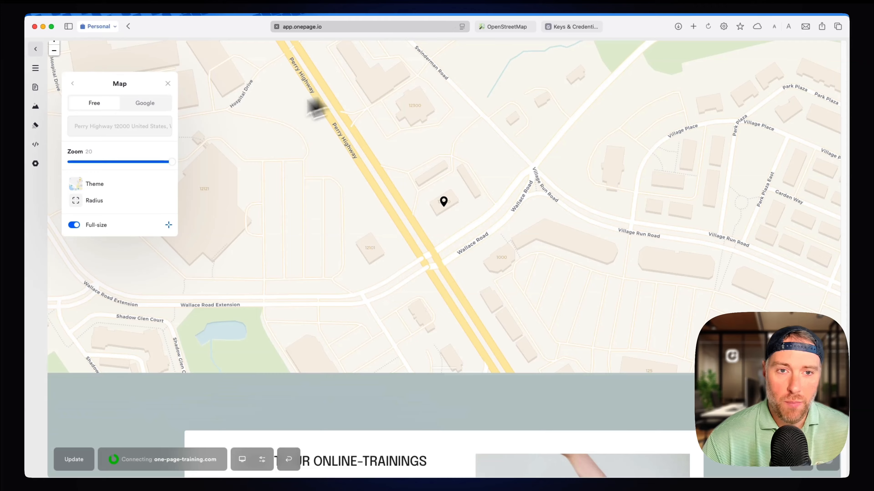
click(151, 105)
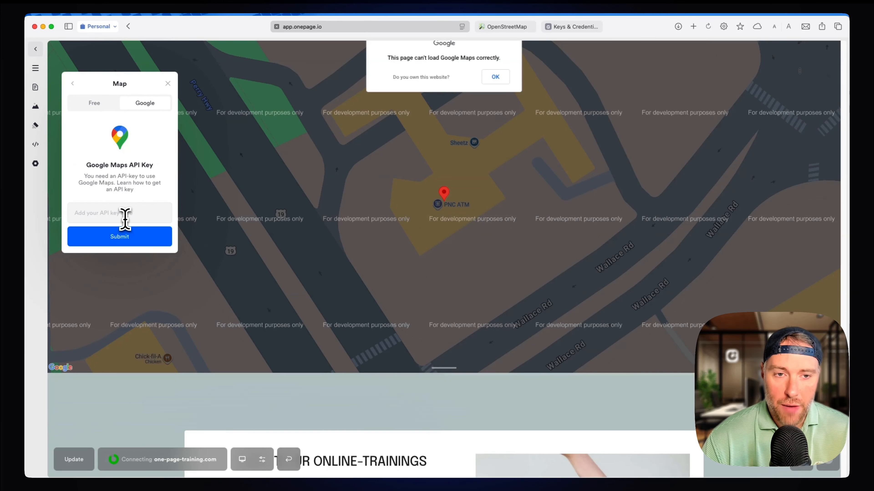
click(124, 217)
key(super+v)
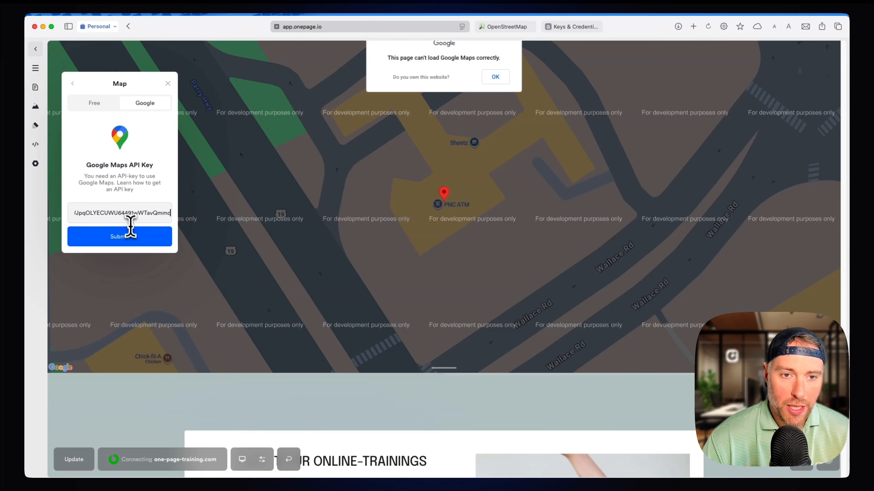
click(134, 238)
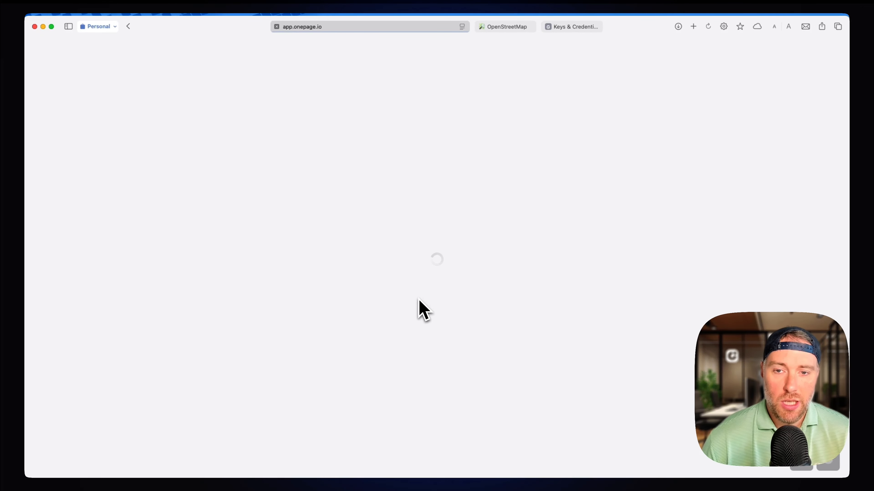
Reopen the map's settings and preview the Satellite, Dark, Aubergine and Silver themes before applying the Retro theme.
scroll(344, 309, down, 3)
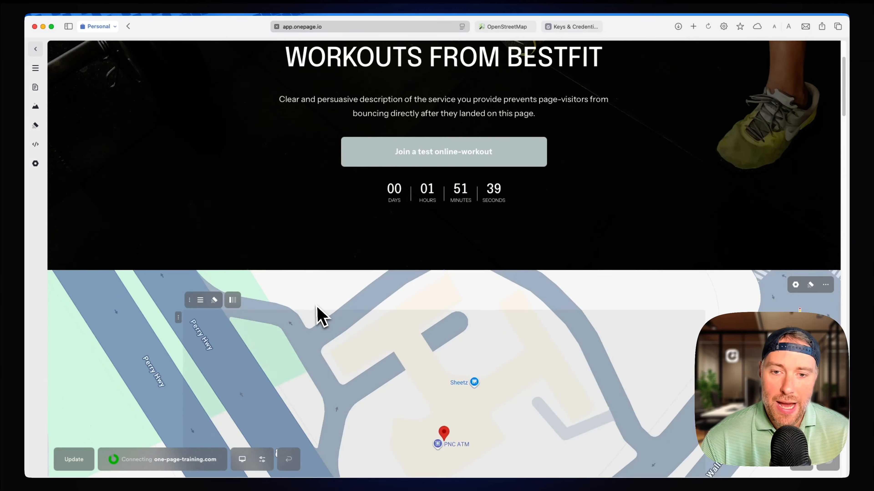
scroll(321, 315, down, 5)
click(254, 231)
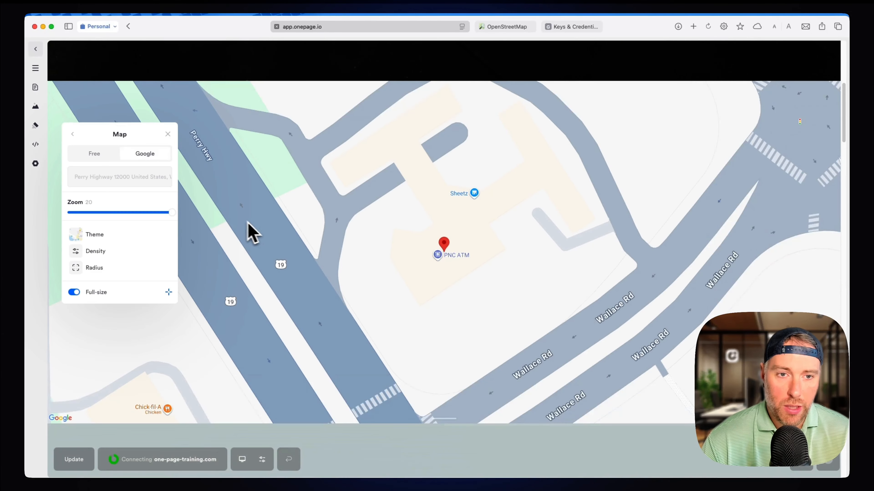
click(111, 235)
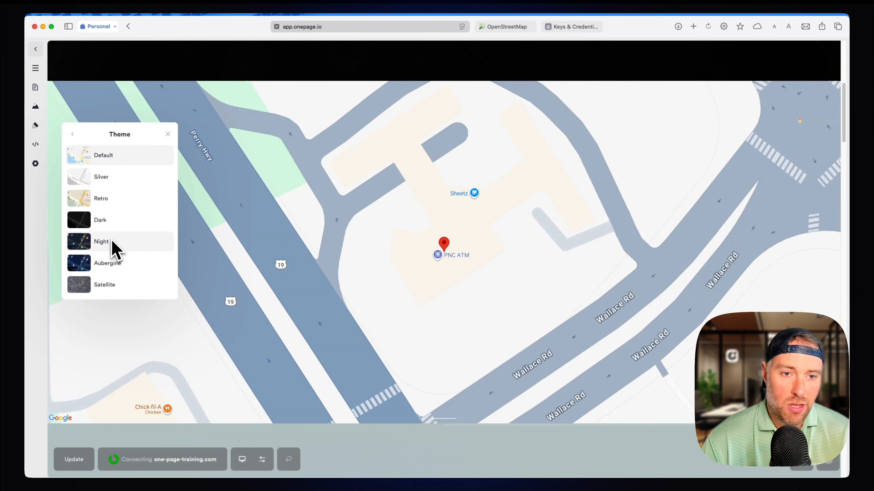
click(116, 286)
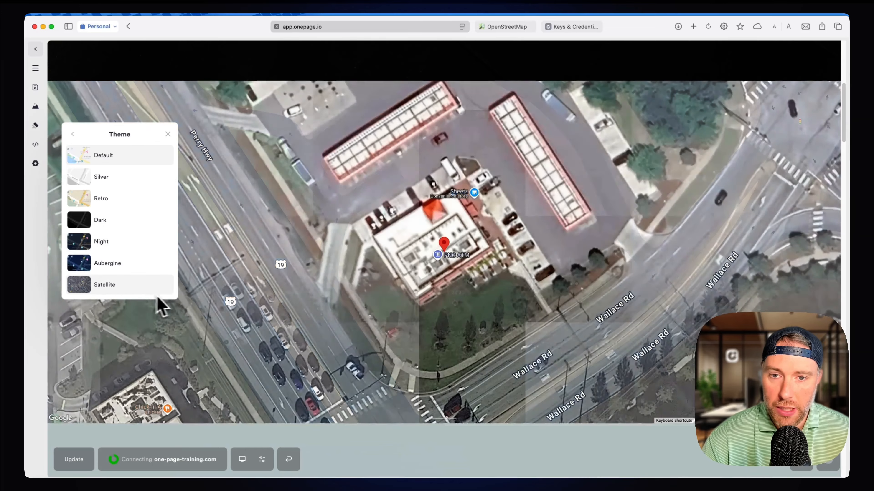
click(126, 225)
click(119, 263)
click(114, 180)
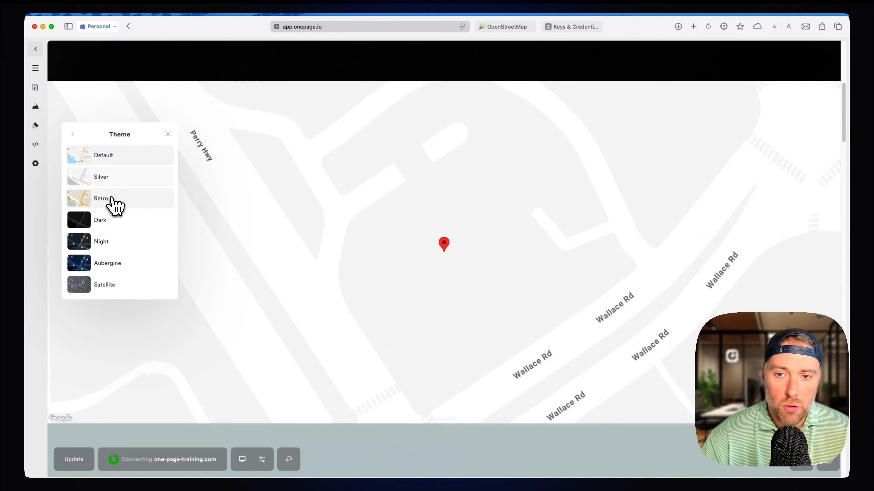
click(112, 198)
click(74, 134)
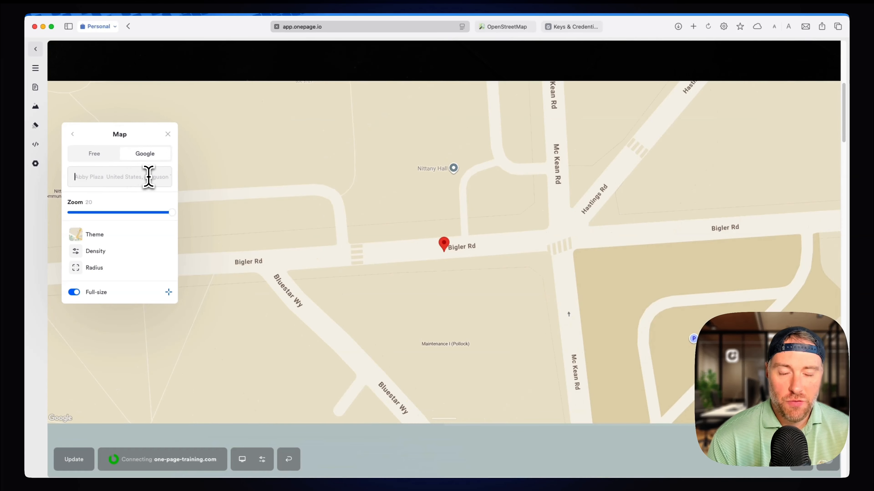
Set the Google map's location by searching for "SHEETZ WEXFORD" and choosing the Perry Highway result in Wexford.
text(S)
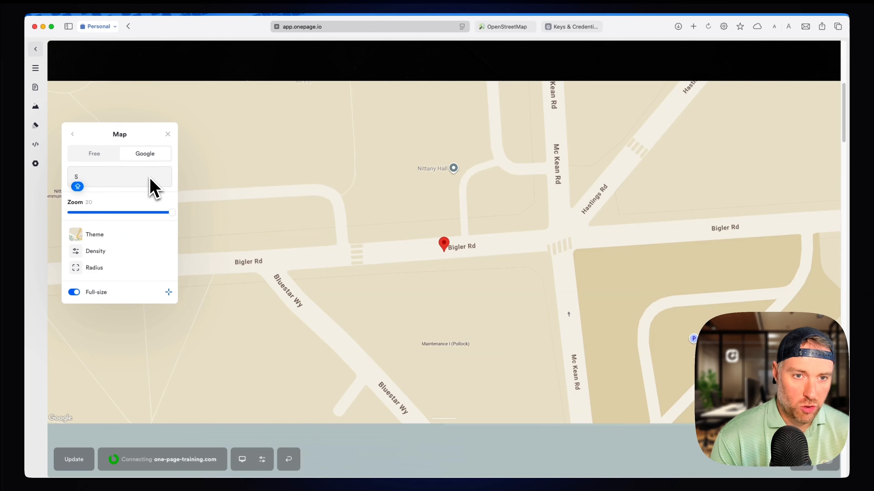
text(HEETZ)
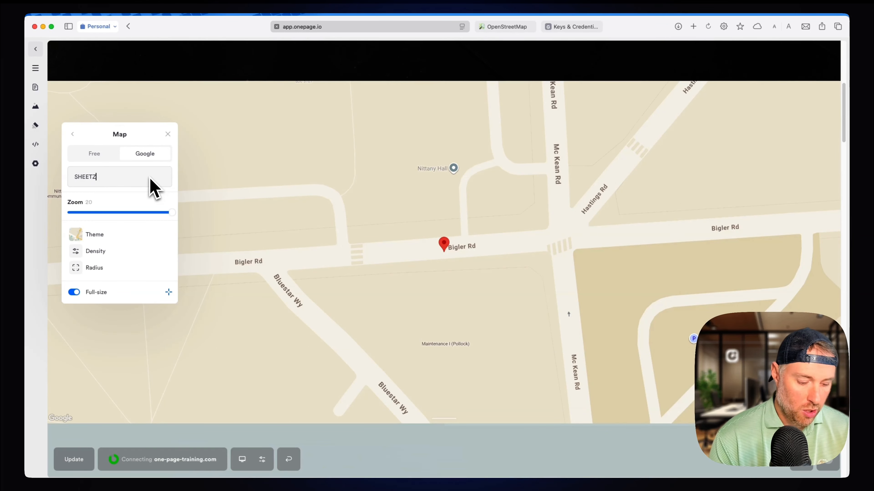
text( WEXFORD)
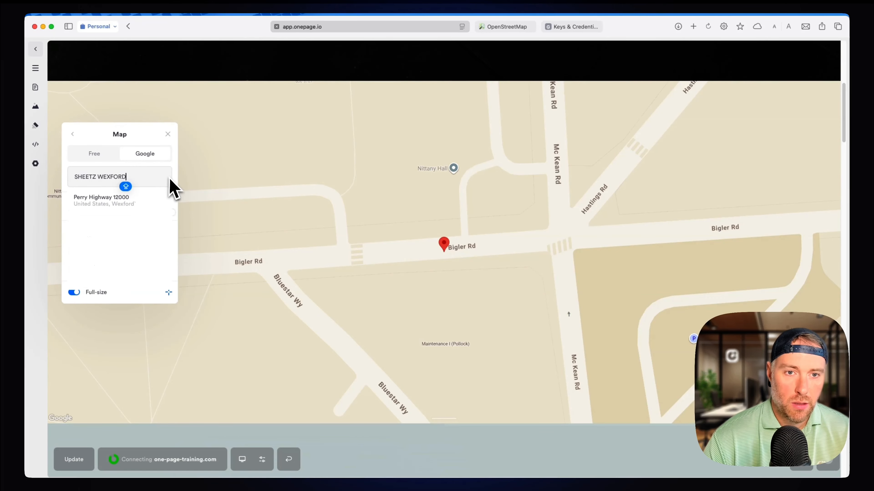
click(109, 200)
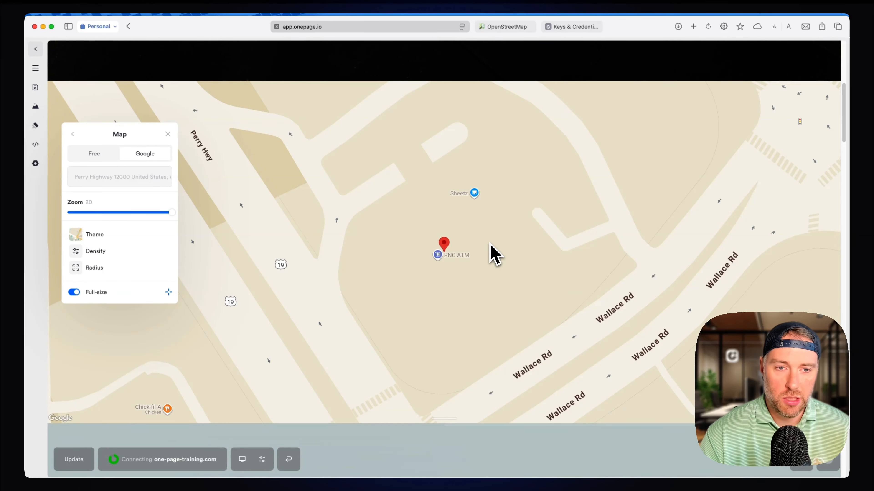
Preview the map without full-size display and with lowered density settings, restoring both to their original state.
click(76, 292)
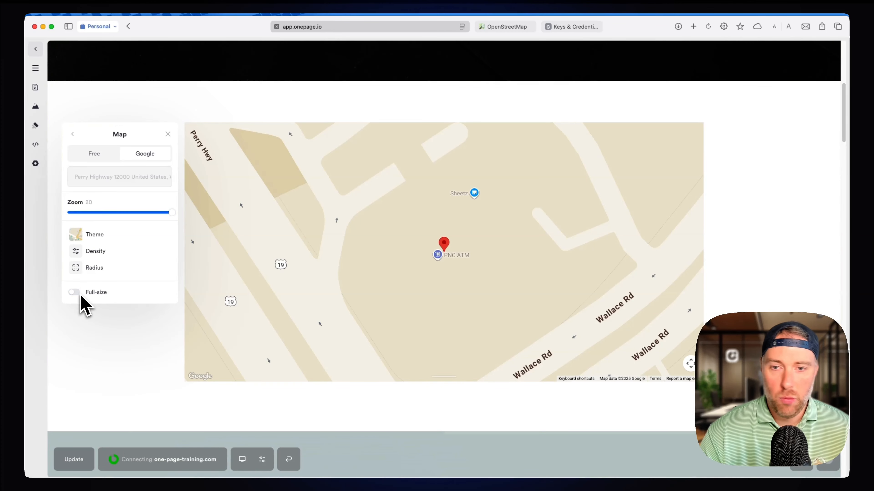
click(74, 293)
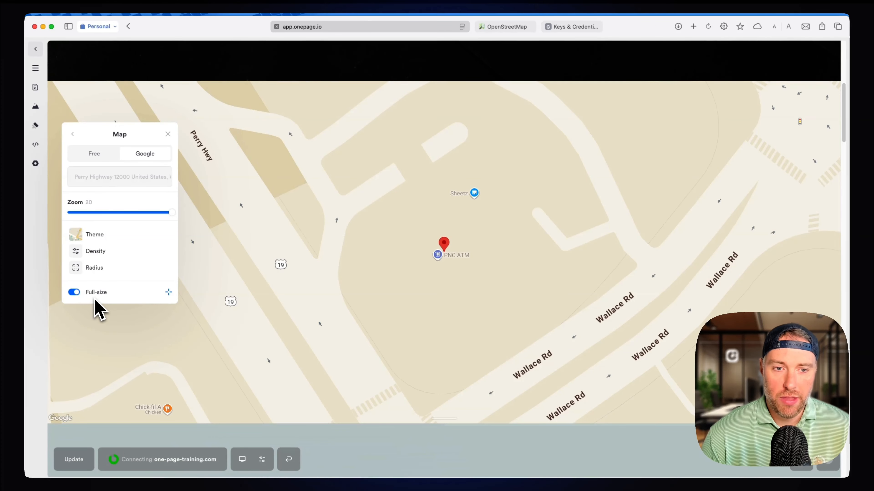
click(100, 253)
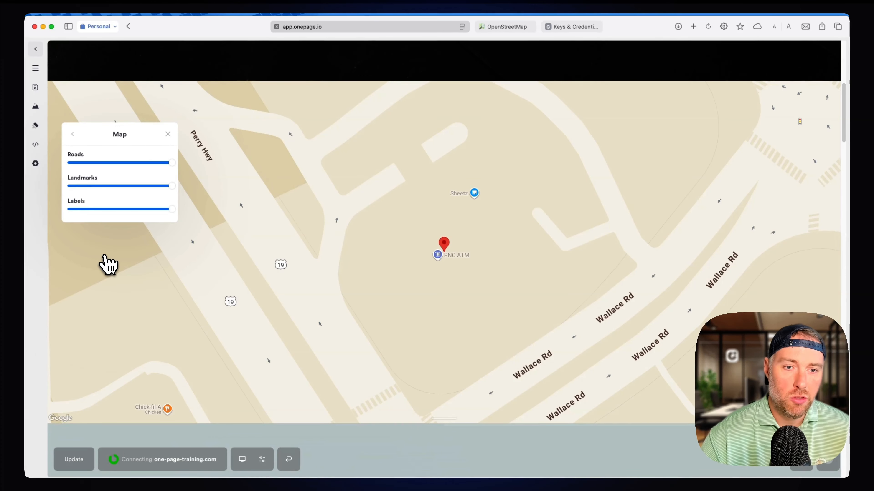
drag(171, 186, 216, 222)
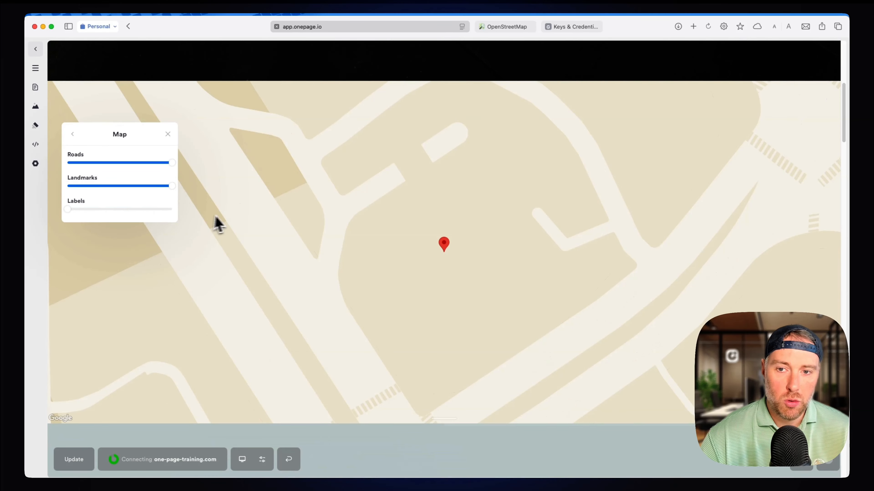
drag(171, 163, 220, 175)
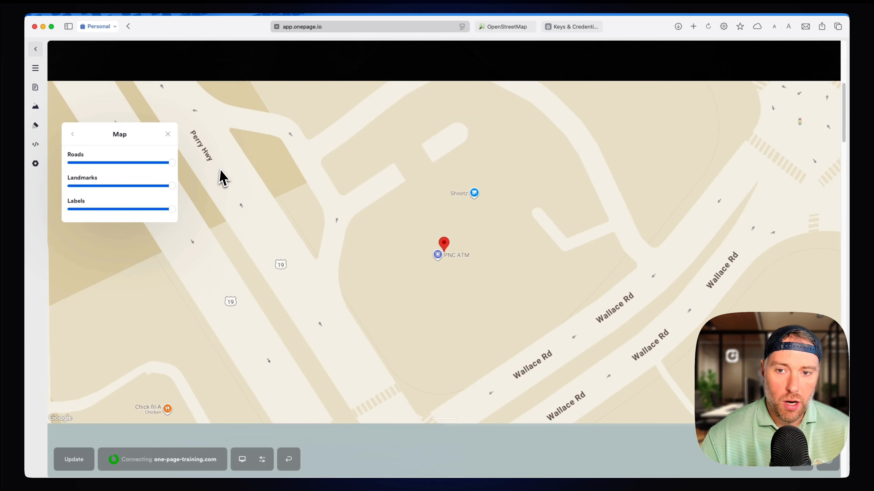
click(72, 134)
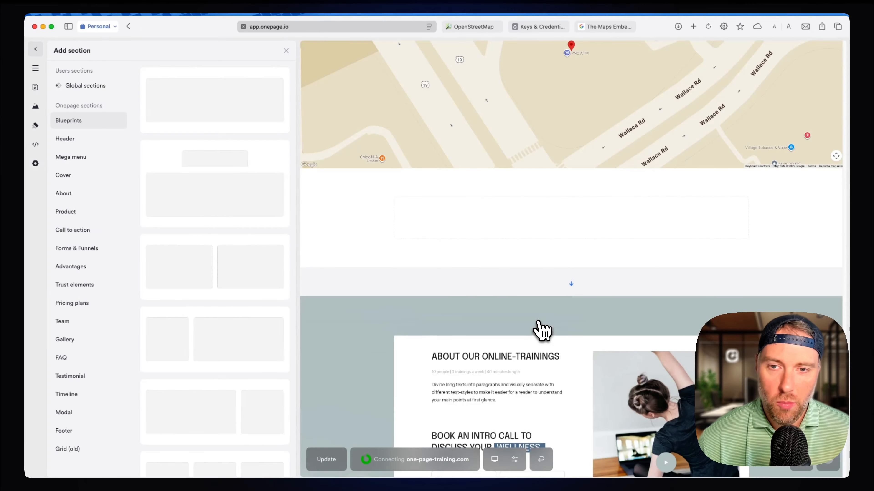
Add a Custom code element to the empty section below the Google map.
scroll(540, 327, up, 3)
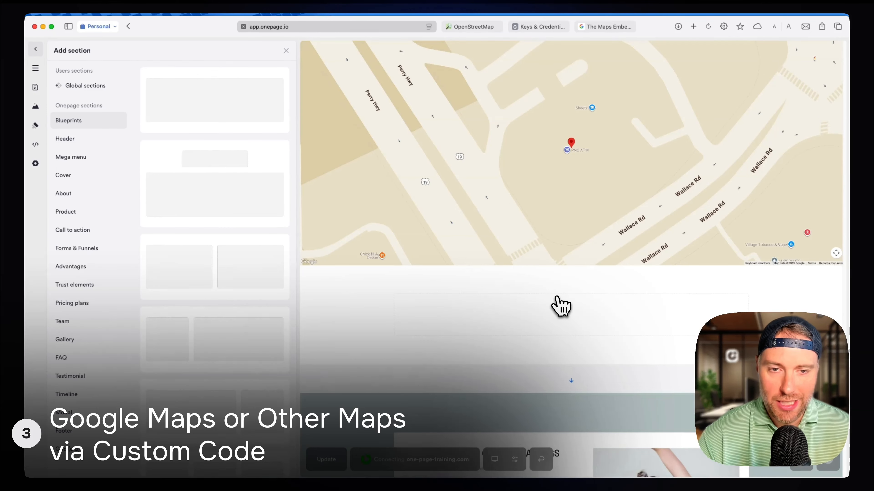
click(561, 327)
scroll(454, 397, down, 2)
click(450, 367)
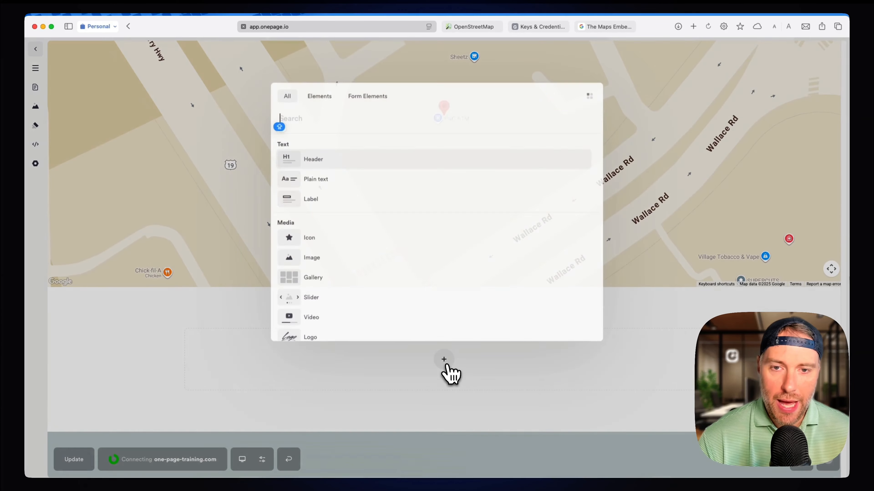
text(code)
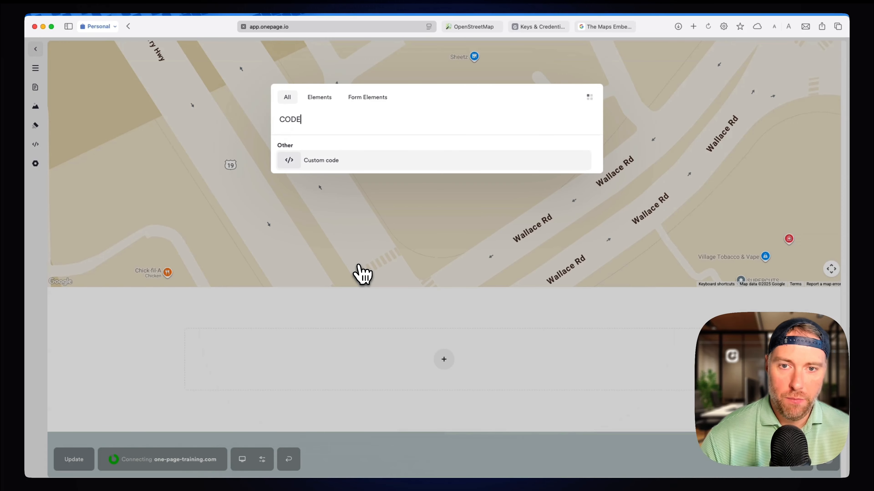
click(323, 162)
scroll(377, 265, down, 2)
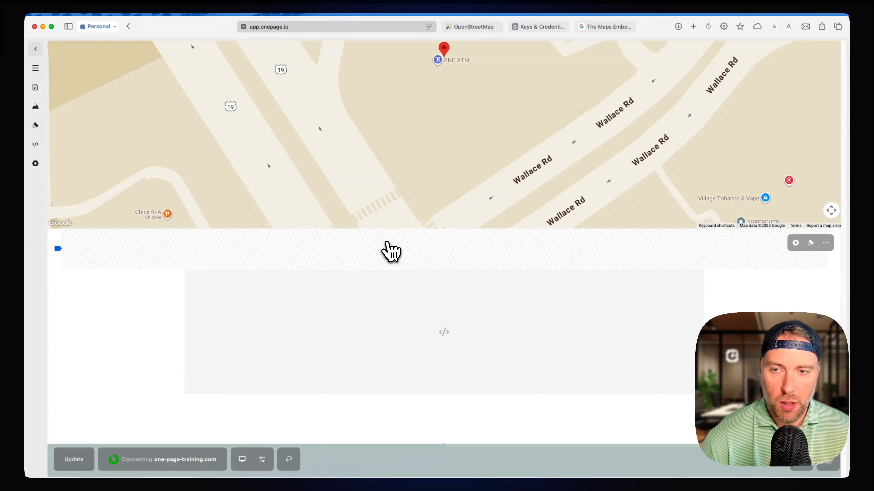
Switch to the Maps Embed API overview, insert the API key into the iframe sample, and copy the code.
click(613, 27)
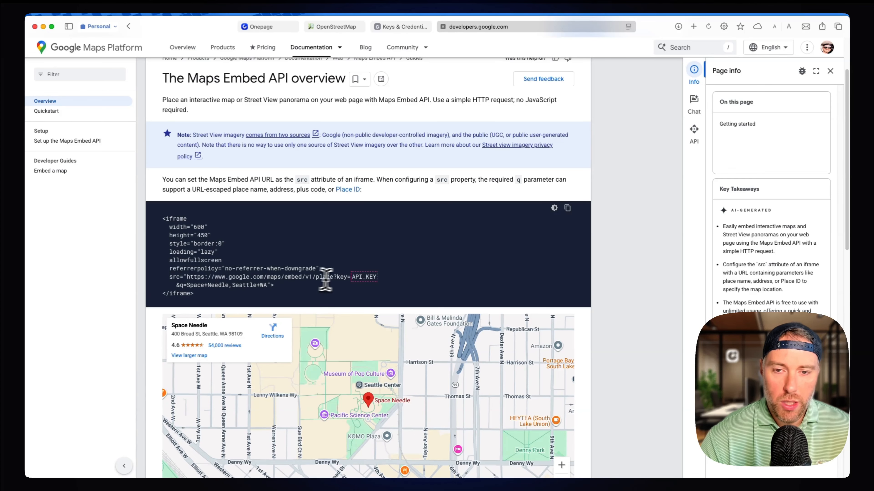
click(365, 278)
click(513, 307)
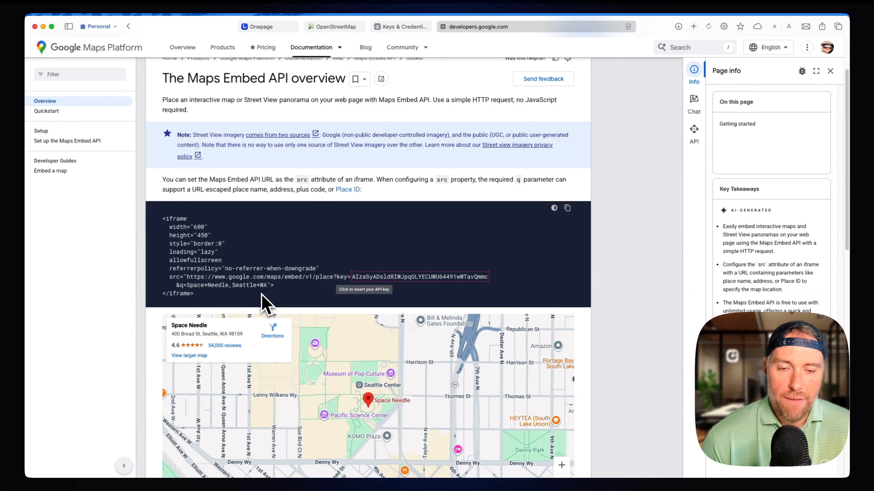
click(567, 208)
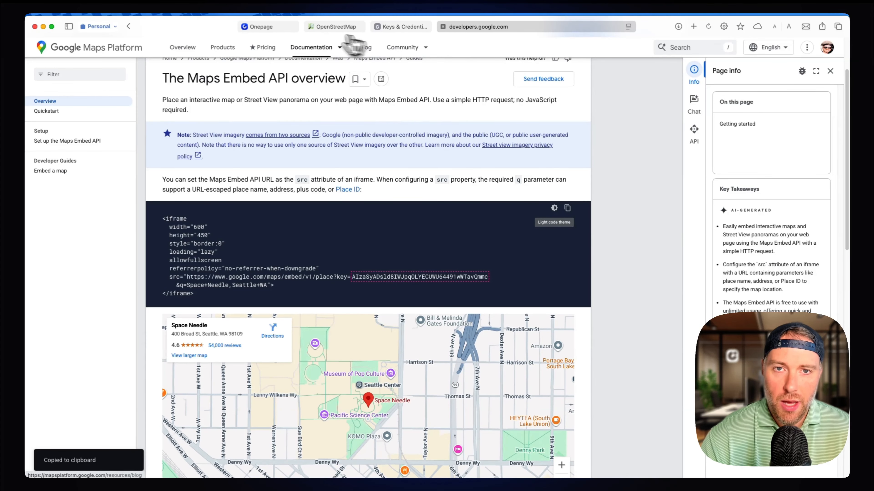
Return to Onepage and paste the copied iframe code with the API key into the Custom code element's HTML.
click(275, 27)
click(446, 333)
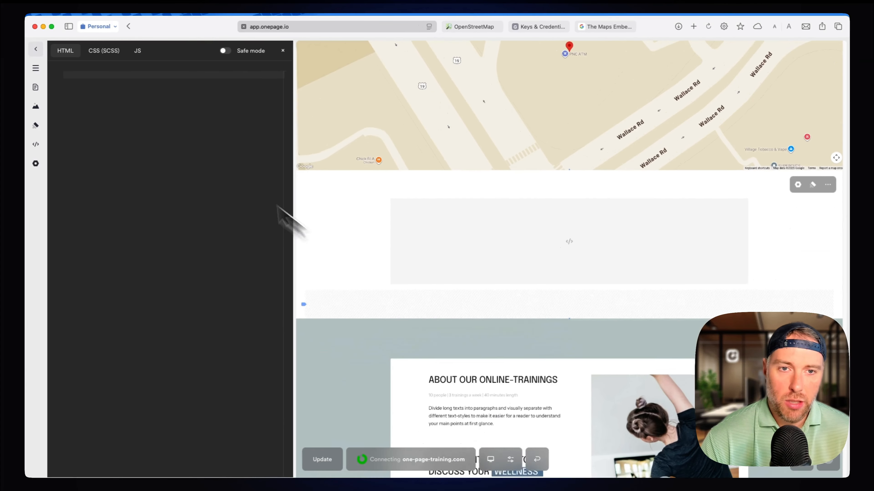
click(152, 121)
key(super+v)
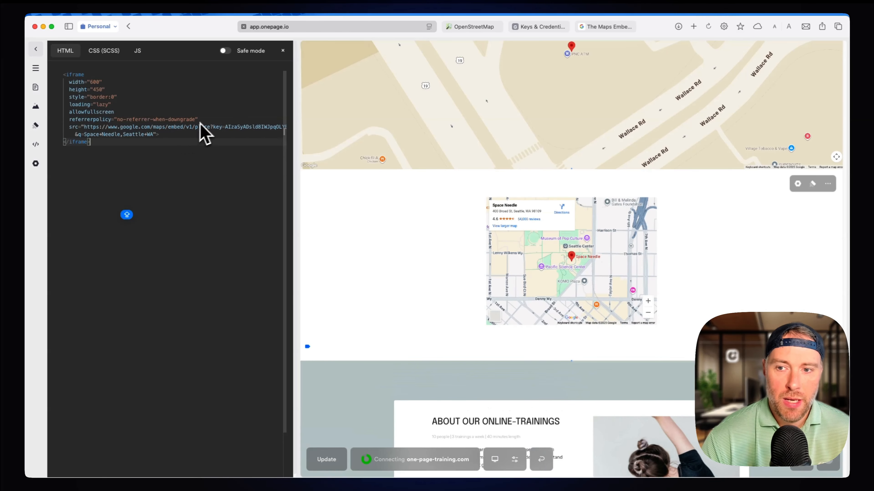
click(284, 52)
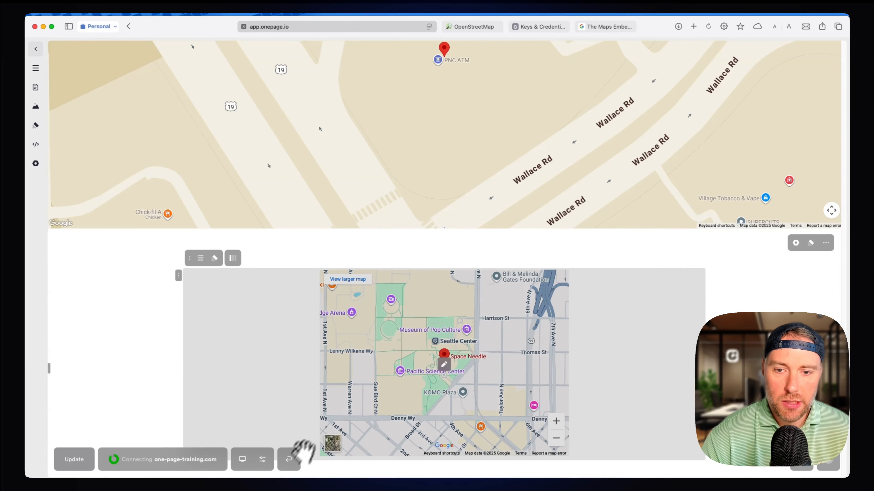
Reopen the HTML of the Space Needle map's Custom code element and set the iframe width to 900.
click(201, 261)
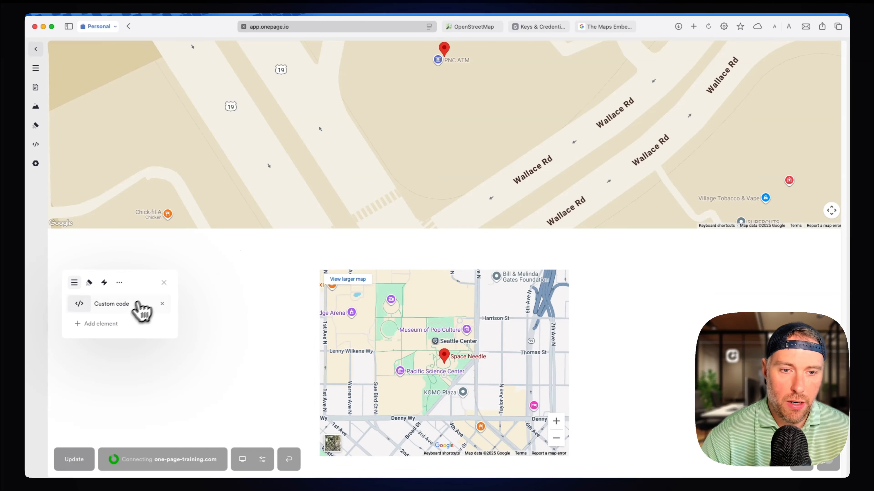
key(Escape)
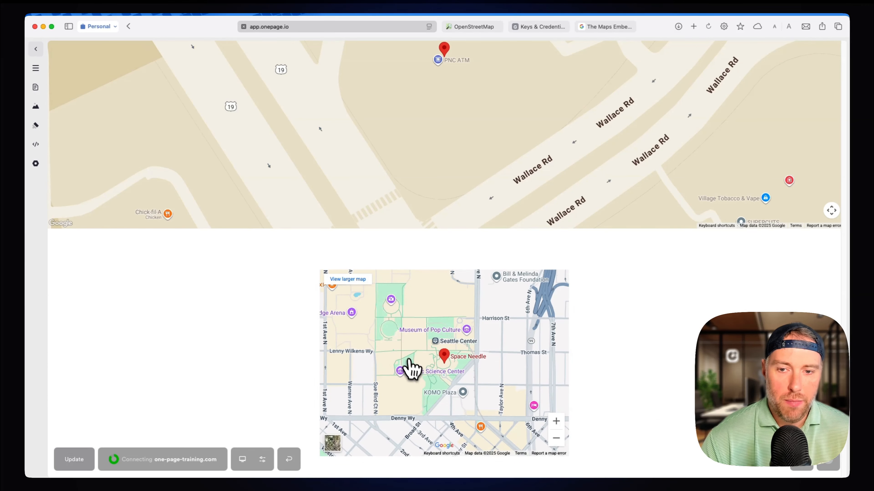
click(202, 261)
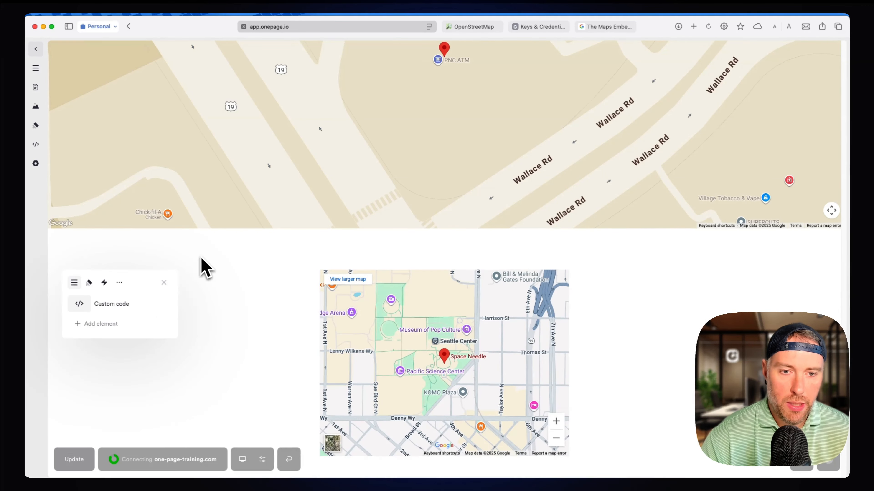
click(119, 304)
click(36, 68)
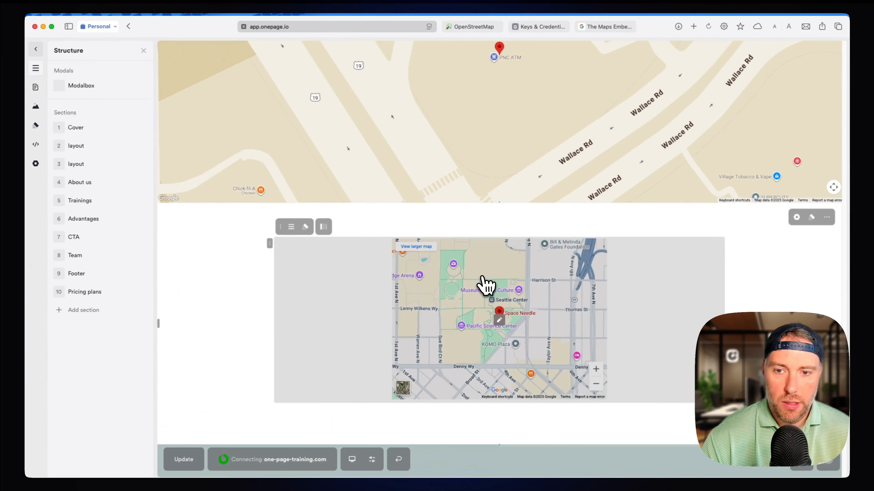
click(482, 277)
click(101, 87)
click(96, 84)
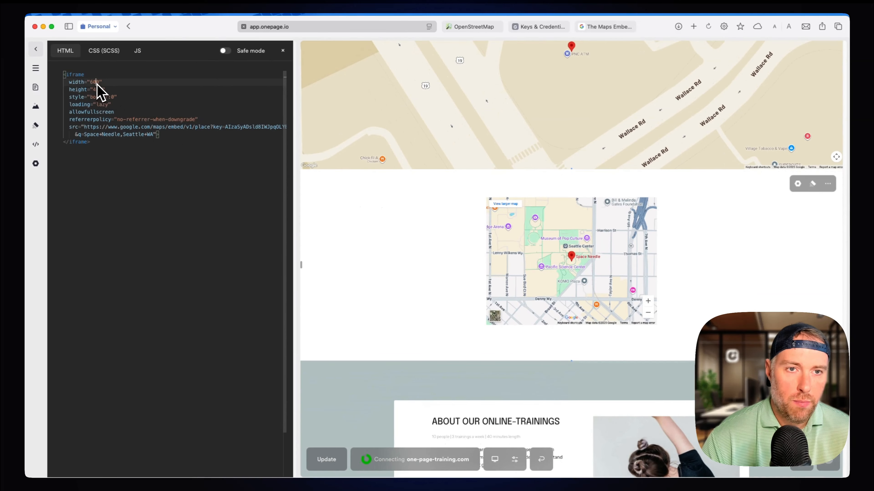
drag(95, 84, 91, 81)
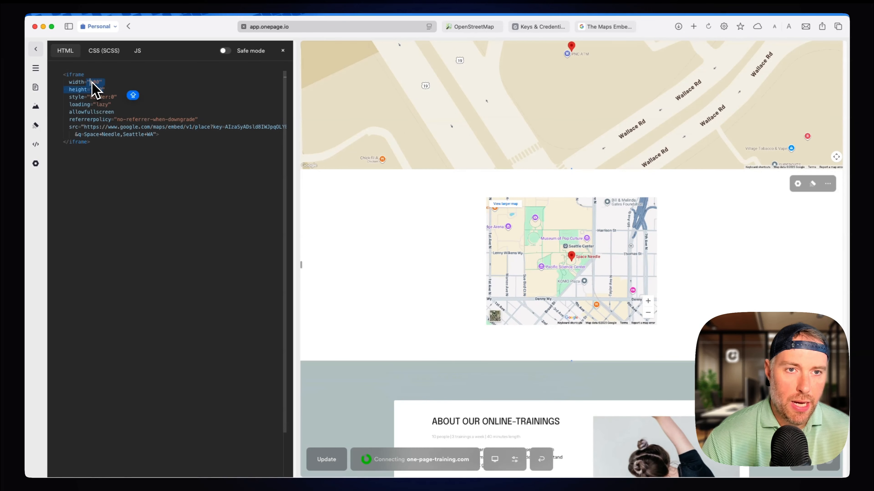
text(900)
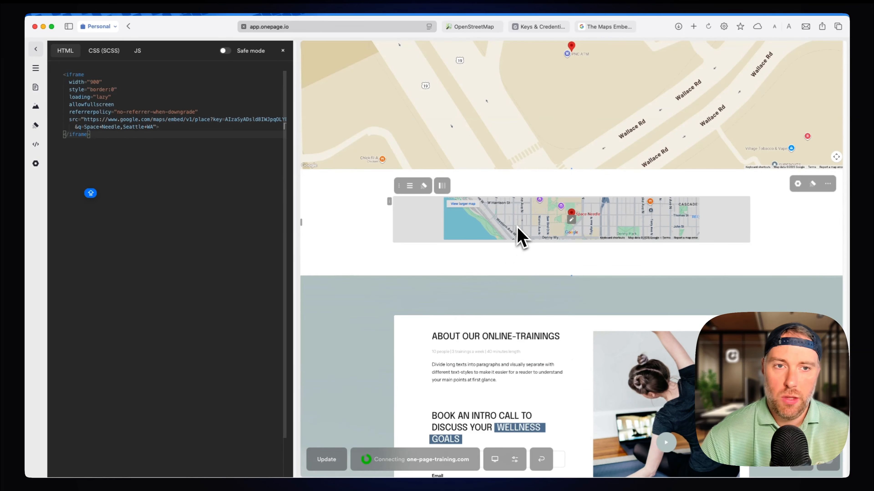
Add a HEIGHT attribute of "600" on a new line below the width in the map's iframe code.
click(109, 82)
key(Return)
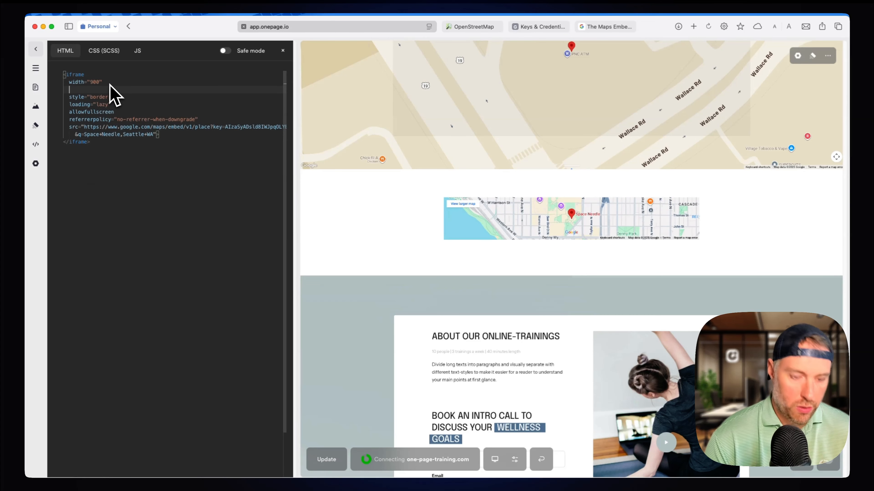
text(HEIGHT)
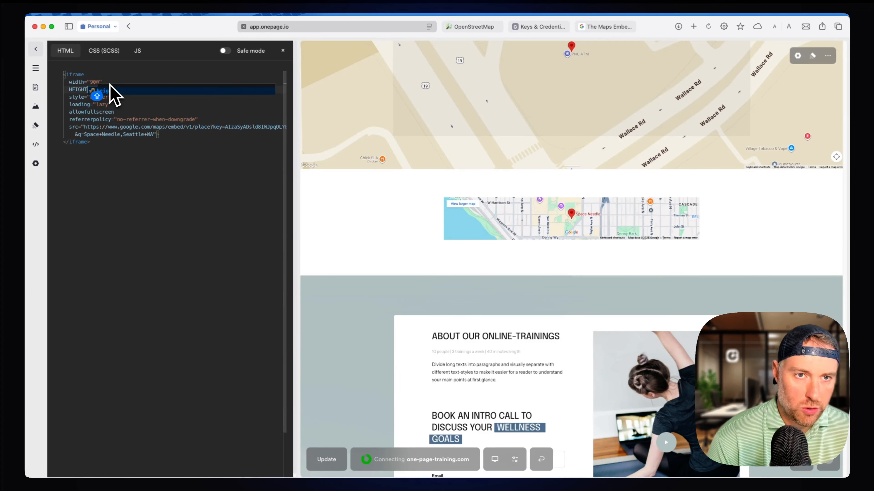
text(="600")
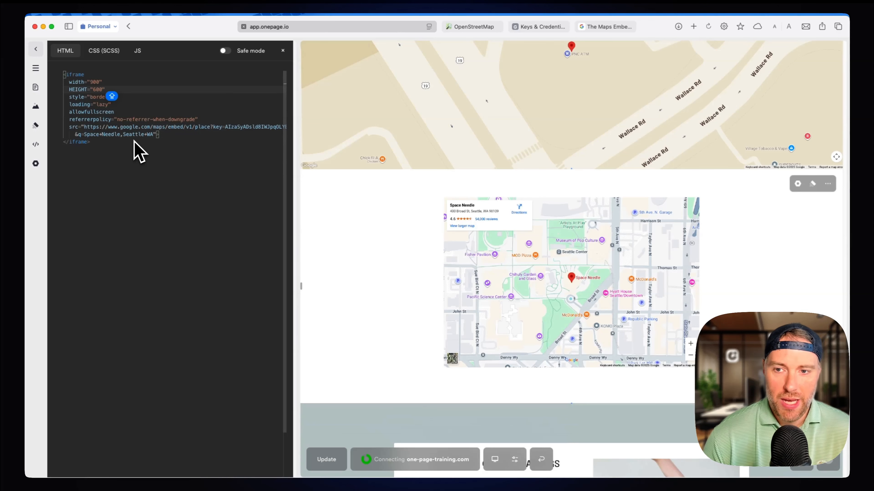
Publish the page update, open the live one-page-training.com site and view its map sections.
scroll(436, 269, up, 3)
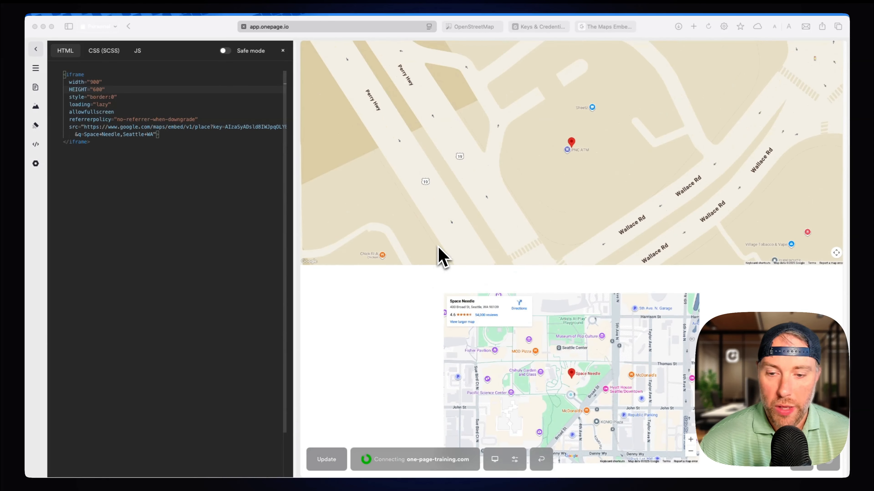
click(338, 461)
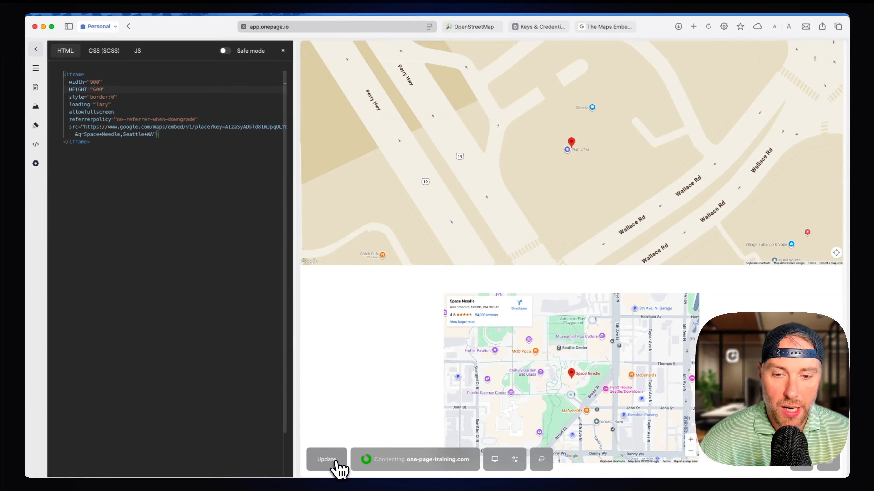
click(338, 462)
click(357, 425)
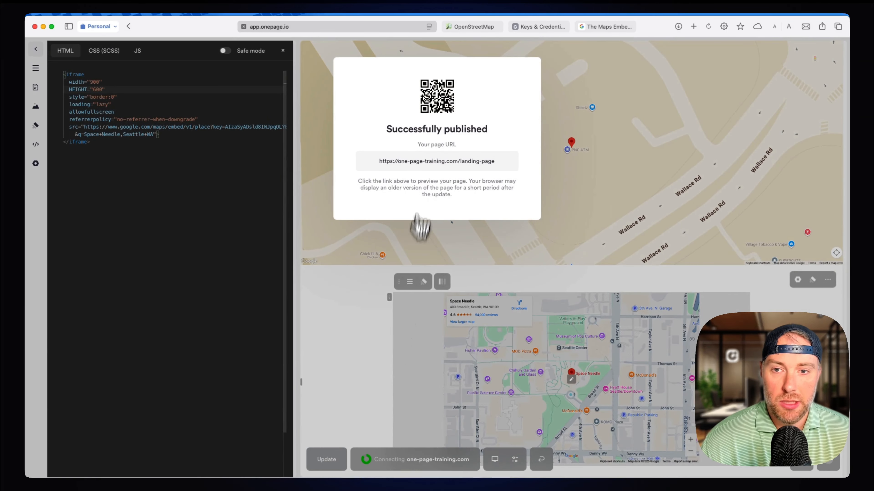
click(427, 163)
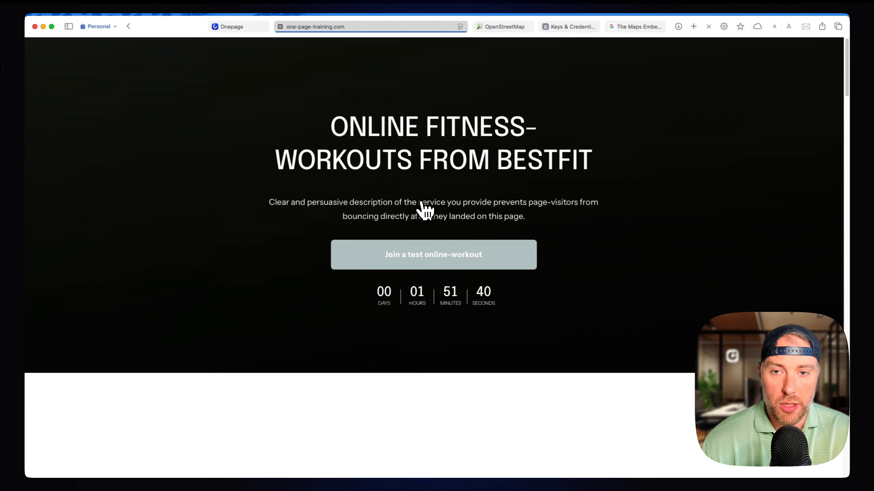
scroll(419, 202, down, 10)
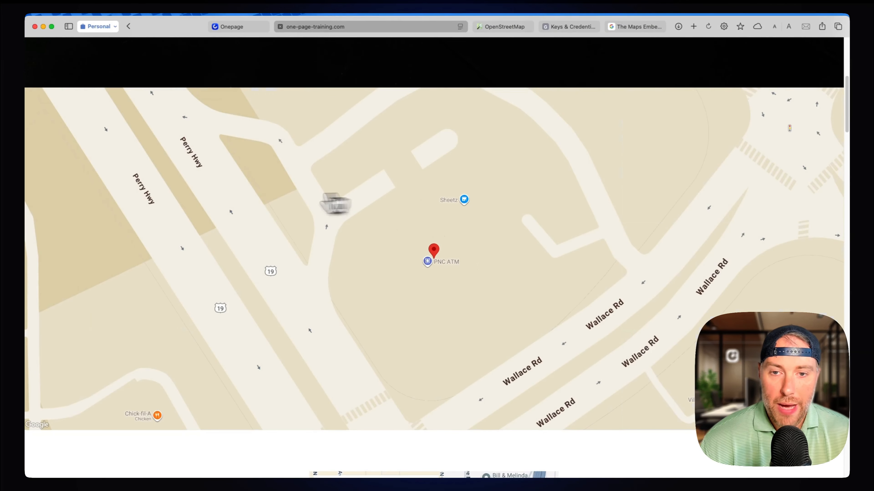